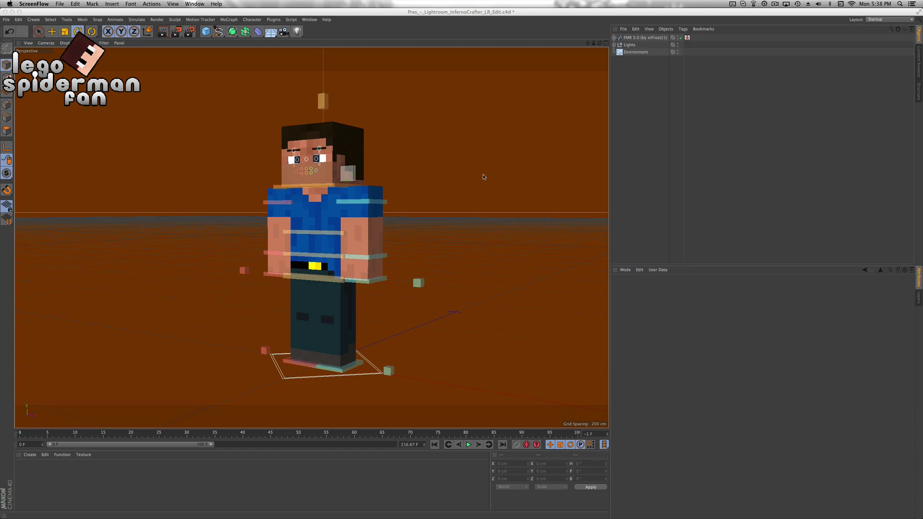
Load SkinMe.png as the skin texture of the FMR 5.0 character rig, finding it by searching for "skinme".
left_click(173, 75)
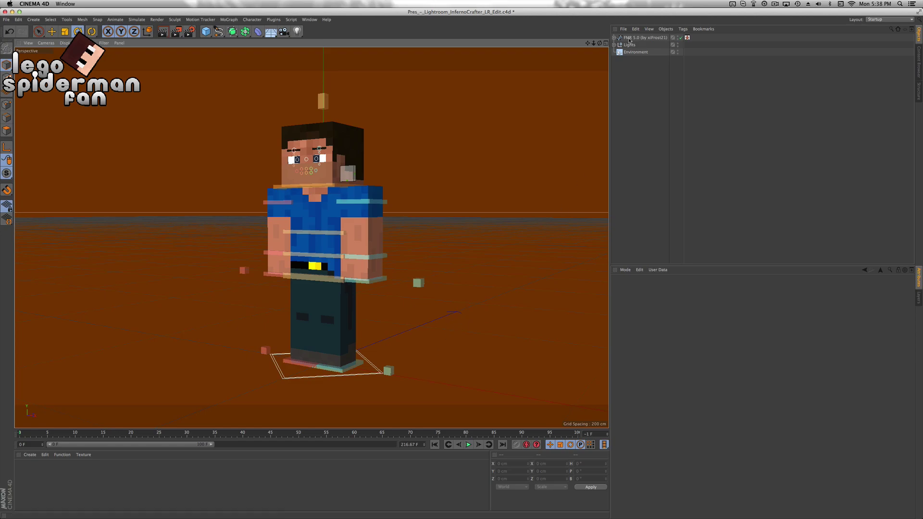
left_click(645, 38)
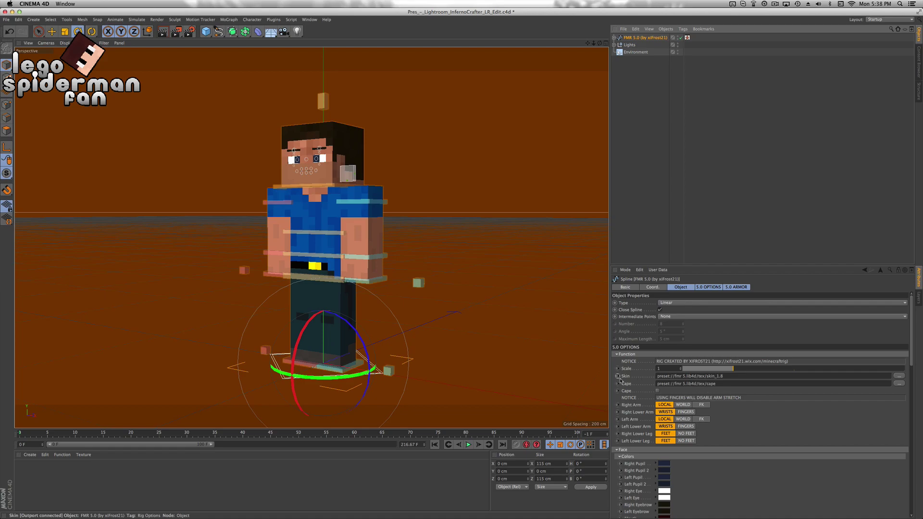
left_click(900, 377)
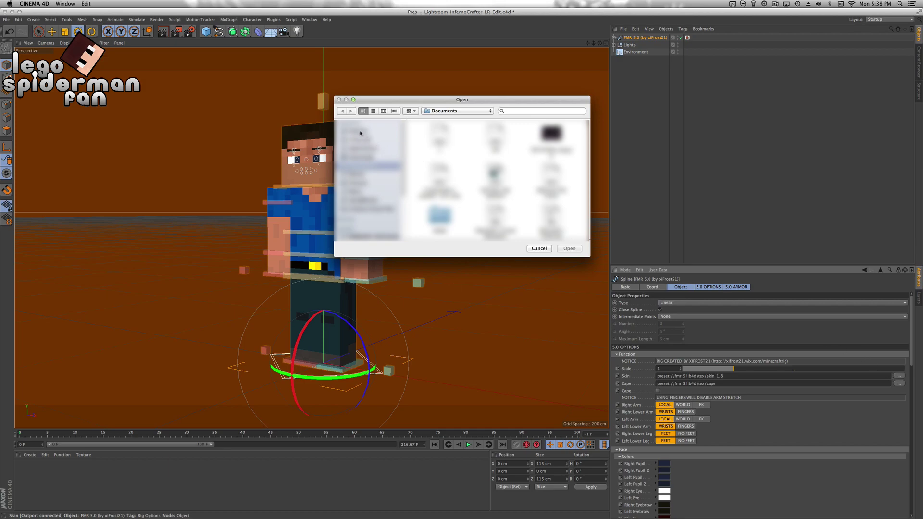
left_click(542, 112)
type("skinme")
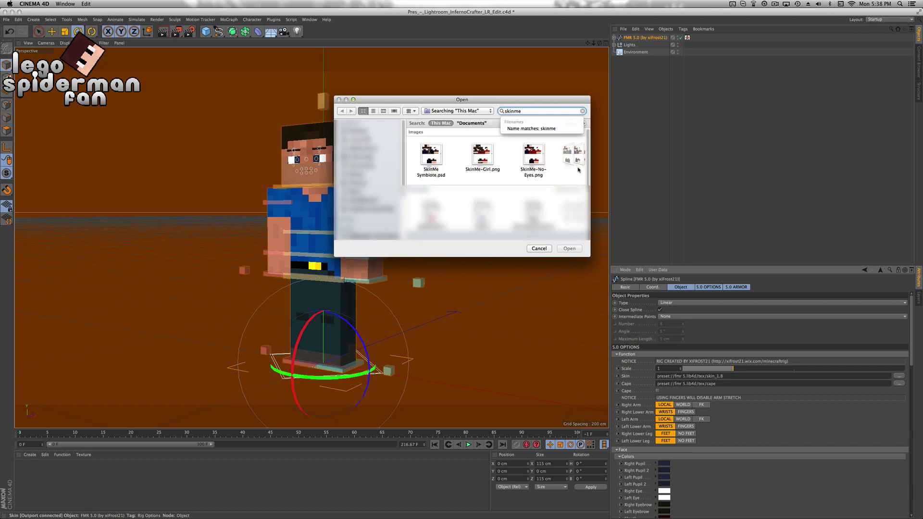
scroll(572, 158, "right", 5)
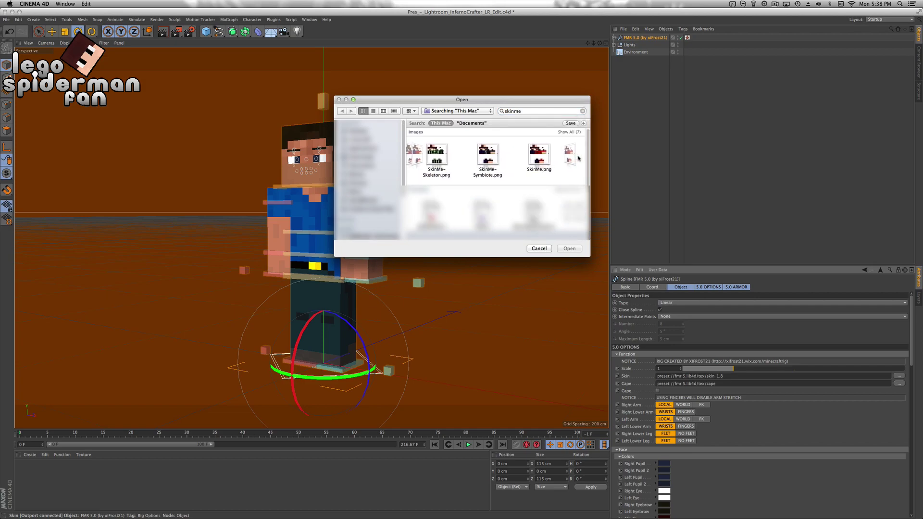
scroll(579, 158, "right", 2)
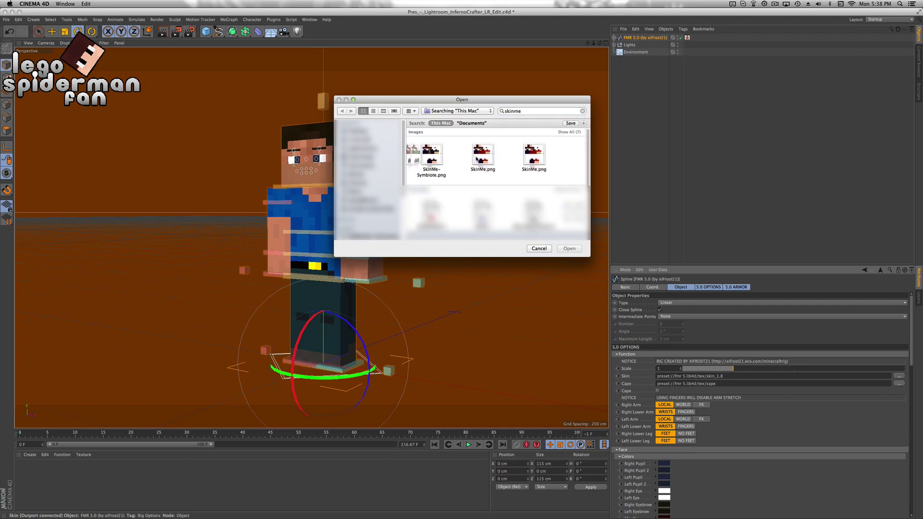
left_click(533, 159)
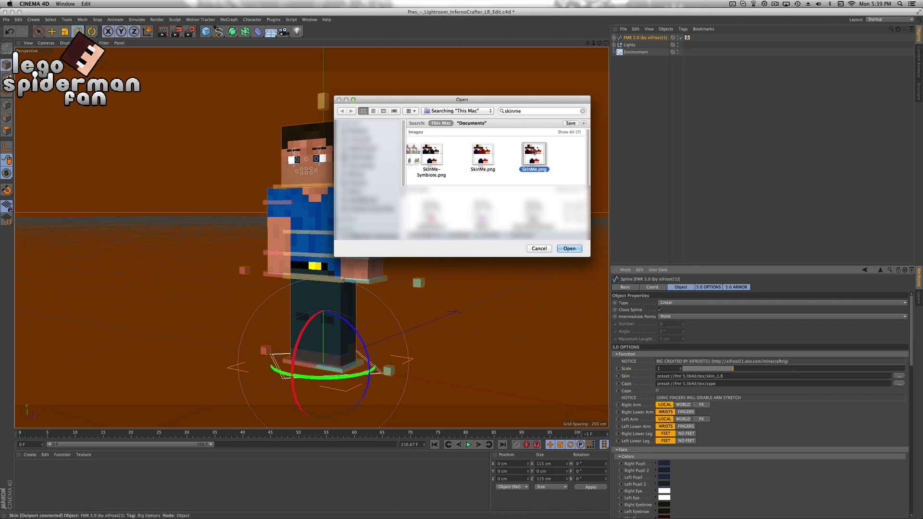
left_click(570, 249)
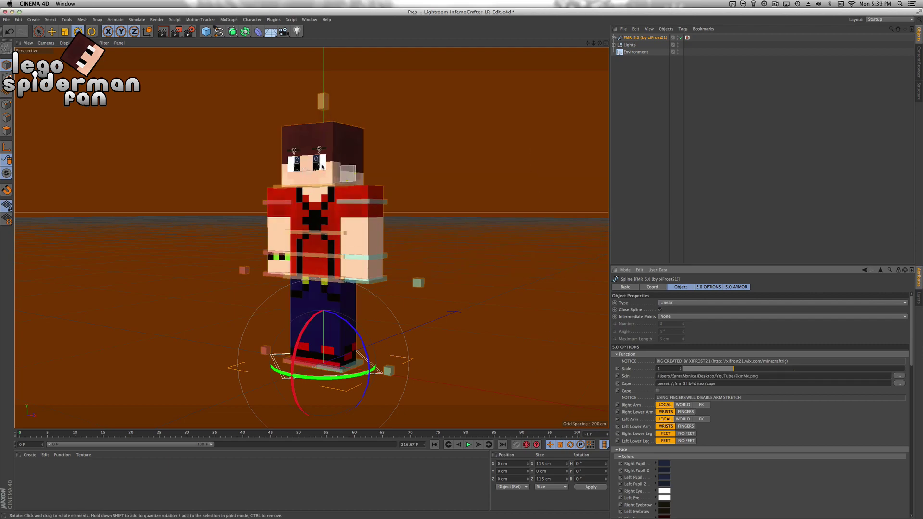
Set both lower legs to No Feet and switch off the rig's right eye, left eye, mouth, pupils, eyebrows and teeth.
left_click(686, 441)
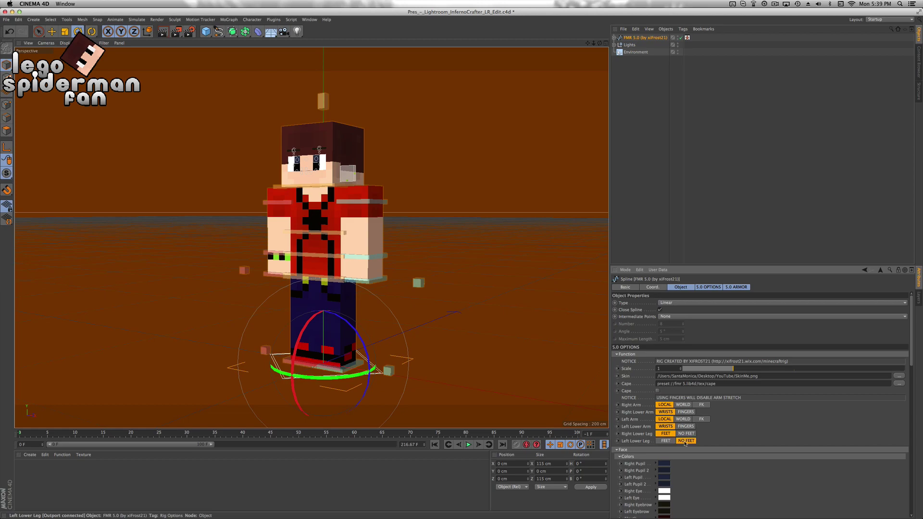
scroll(627, 466, "down", 6)
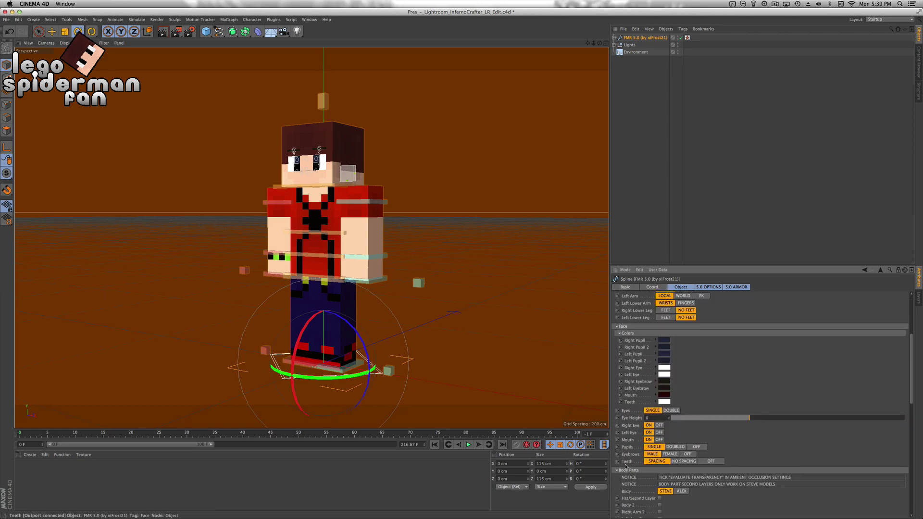
scroll(626, 466, "down", 2)
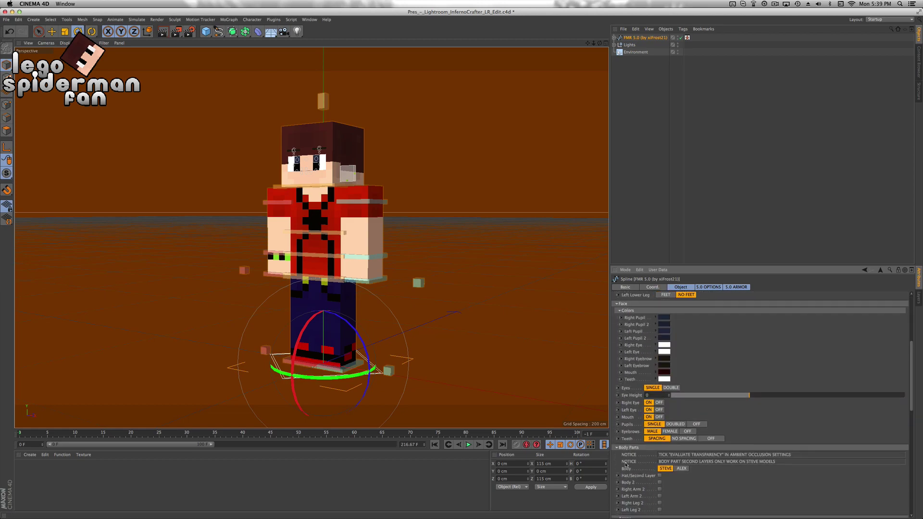
left_click(659, 399)
left_click(660, 406)
left_click(659, 413)
left_click(697, 420)
left_click(688, 427)
left_click(711, 435)
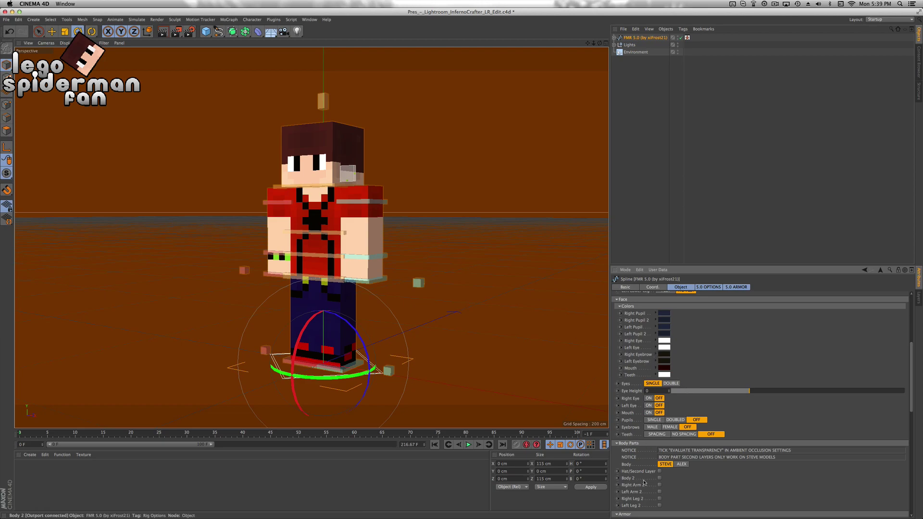
Enable the rig's Hat/Second Layer body part, and deselect everything to show the character without its selection outline.
scroll(644, 483, "down", 5)
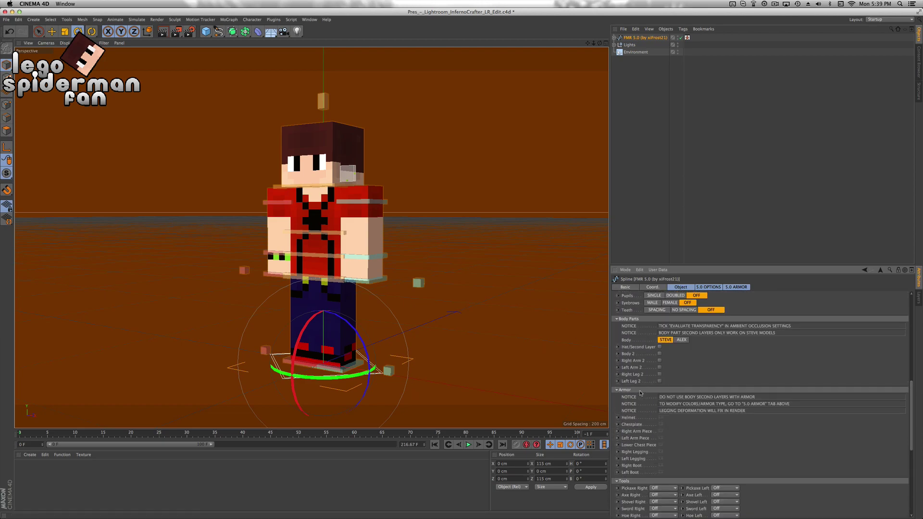
scroll(709, 368, "up", 1)
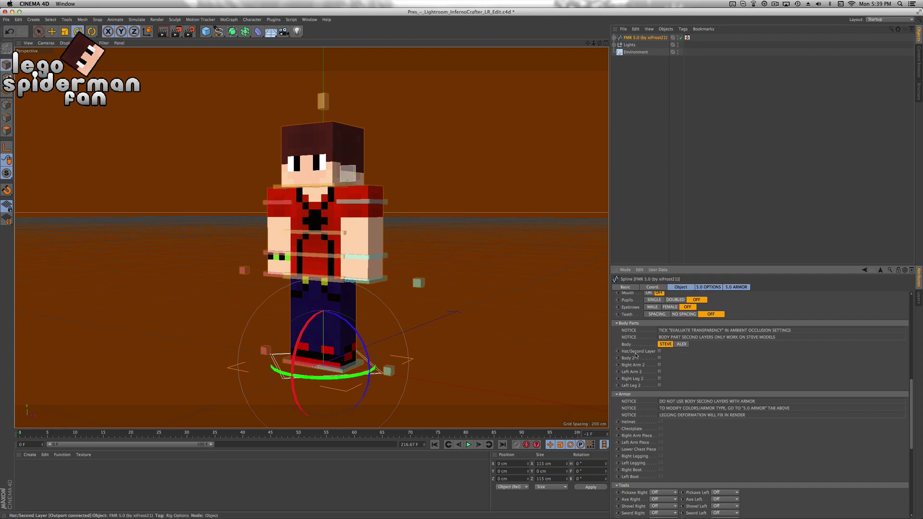
left_click(660, 352)
key("super+shift+a")
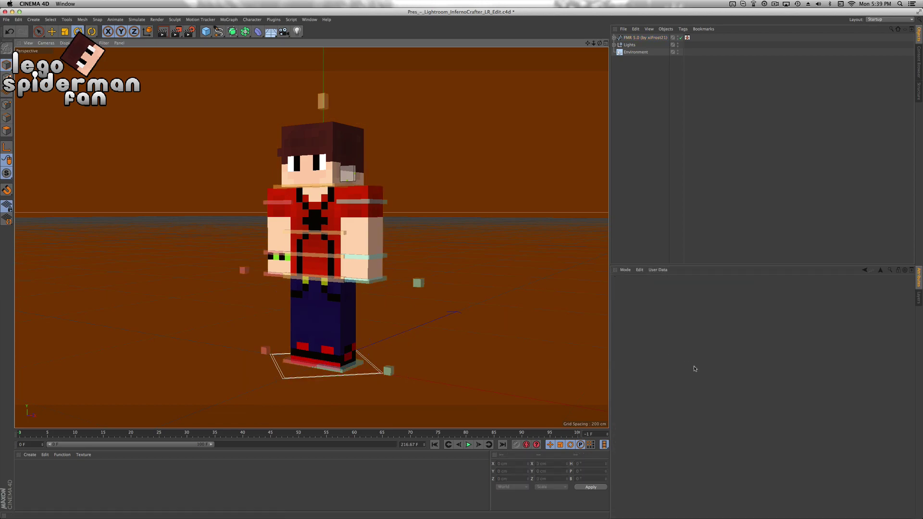
Give the character rig an Iron sword in its left hand.
left_click(653, 38)
scroll(638, 458, "down", 10)
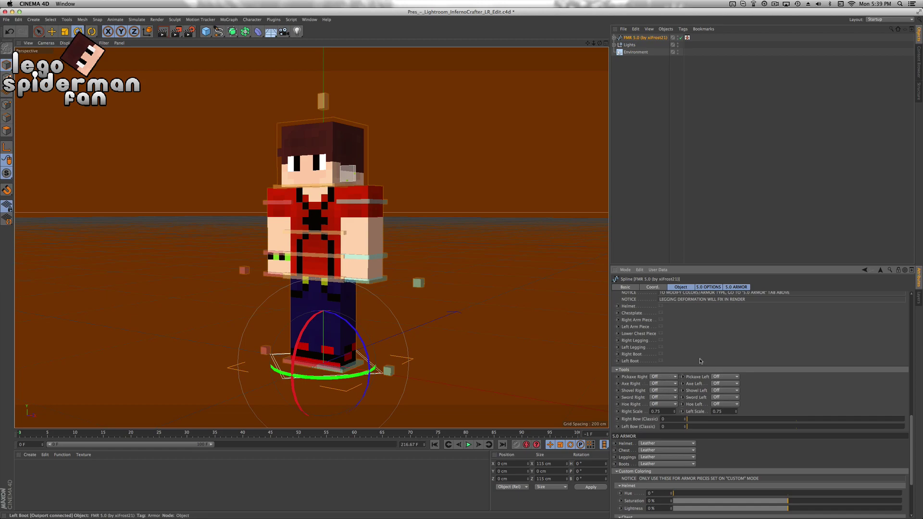
left_click(723, 398)
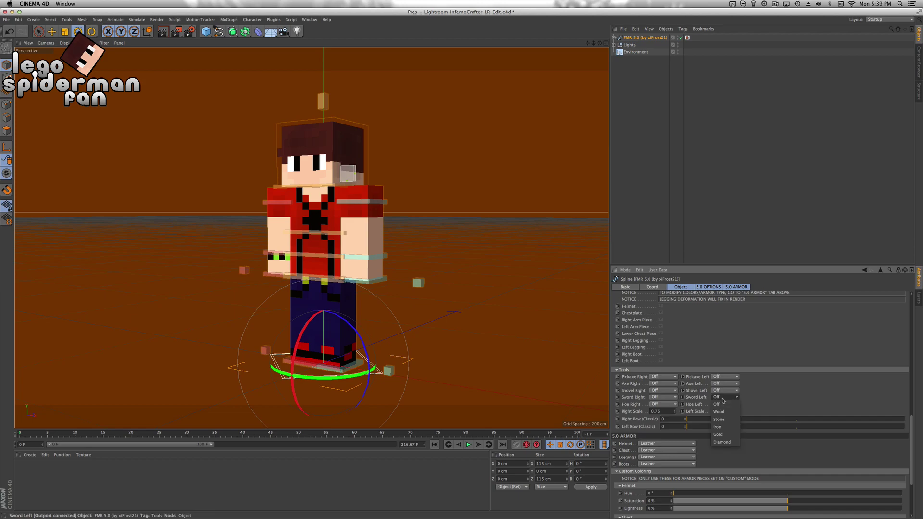
left_click(727, 428)
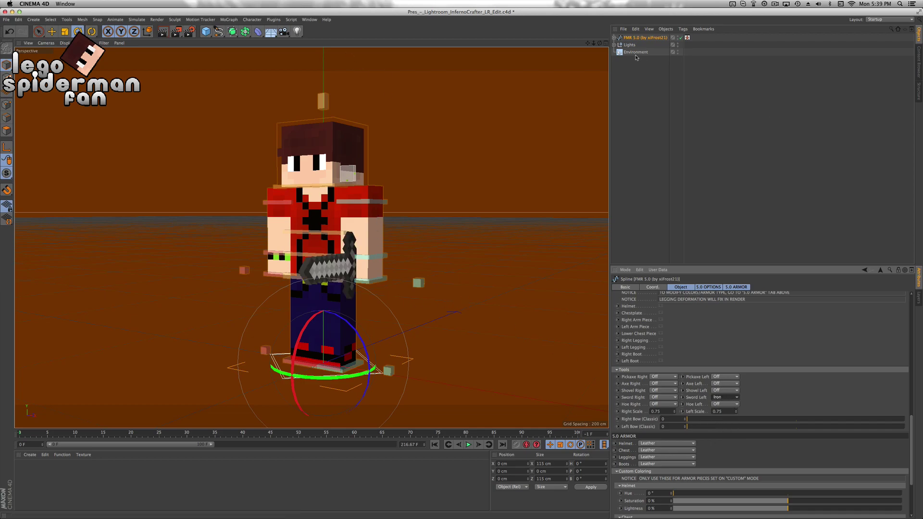
Orbit around the character to check the sword, and face the character straight from the front.
left_click_drag(317, 231, 452, 193, "alt")
left_click(457, 189)
left_click(78, 31)
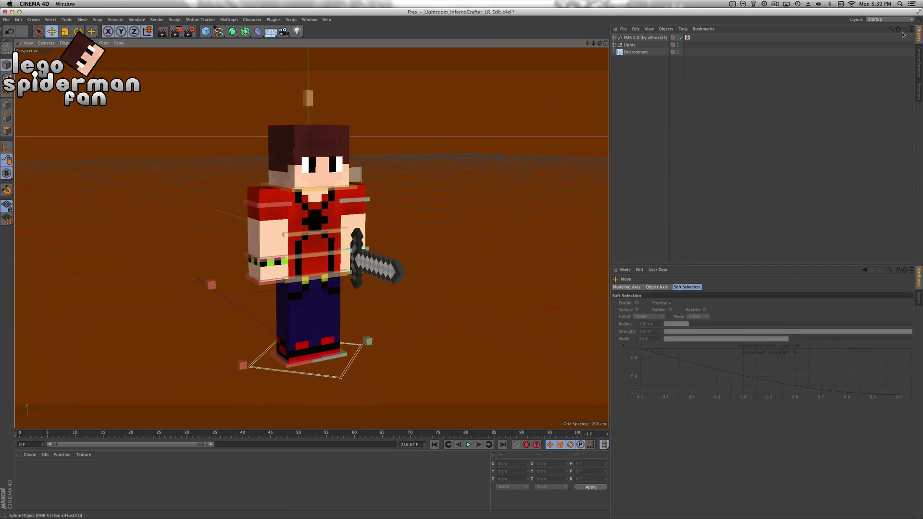
left_click_drag(599, 43, 603, 47)
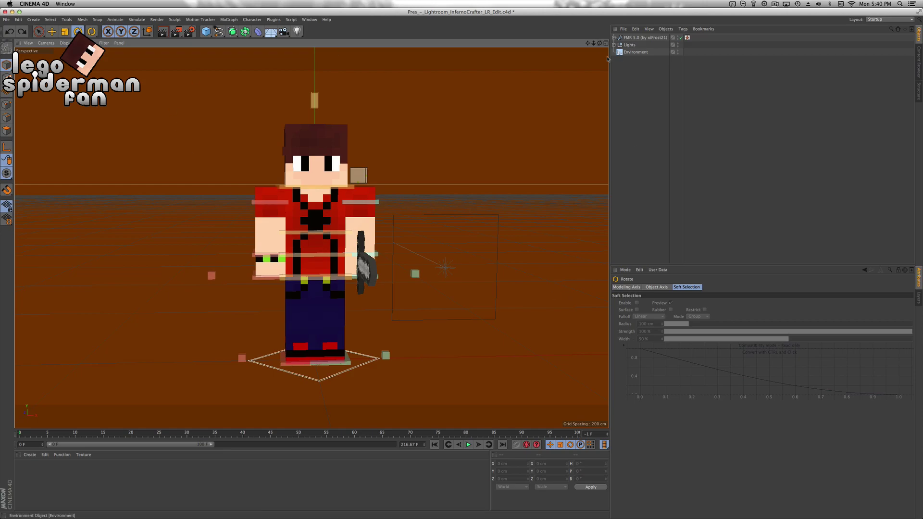
left_click(319, 375)
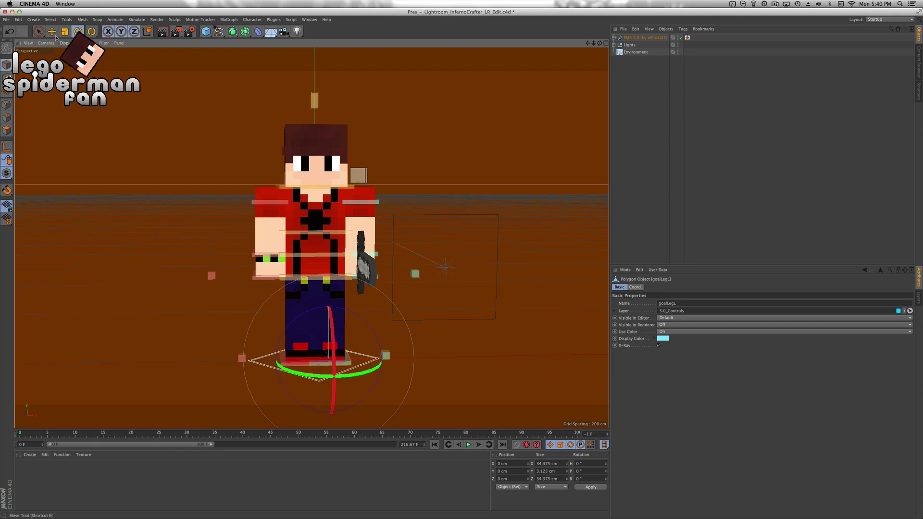
key("e")
left_click(323, 363)
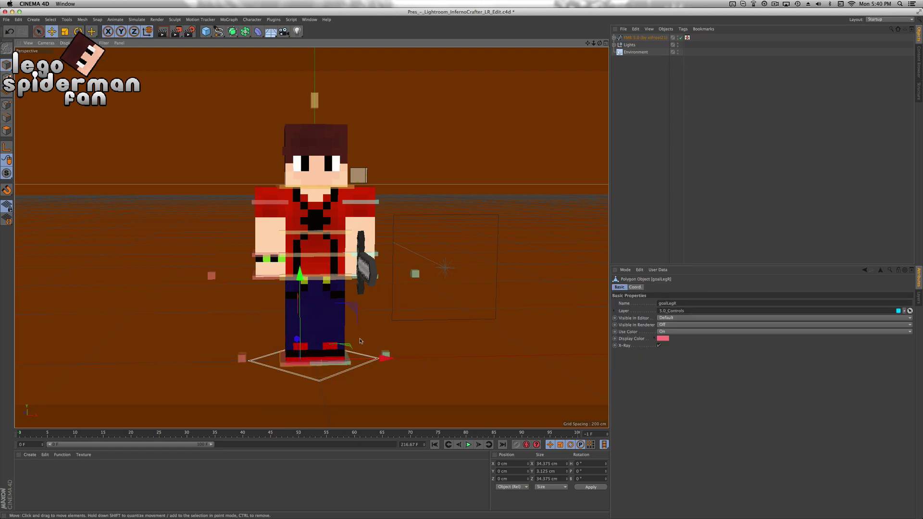
left_click_drag(383, 357, 337, 356)
key("ctrl+z")
Lower the waist control slightly and spread both foot controls outward, with the right foot set back, for a wider stance.
left_click(325, 278)
left_click_drag(318, 190, 318, 195)
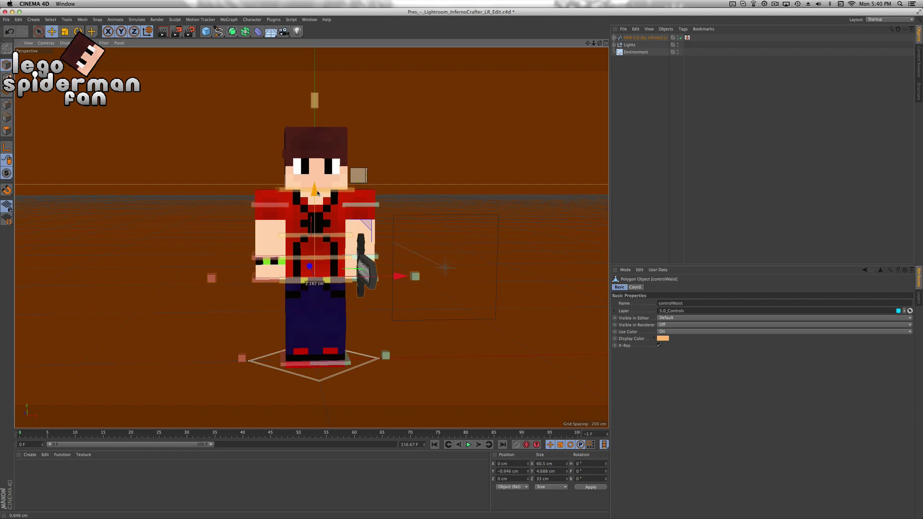
left_click(304, 363)
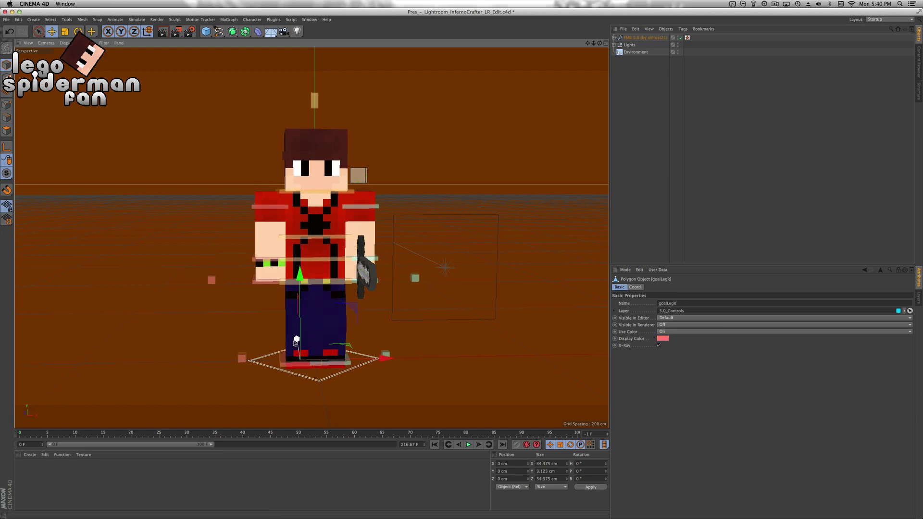
left_click_drag(384, 356, 375, 357)
left_click_drag(287, 338, 288, 330)
left_click(346, 364)
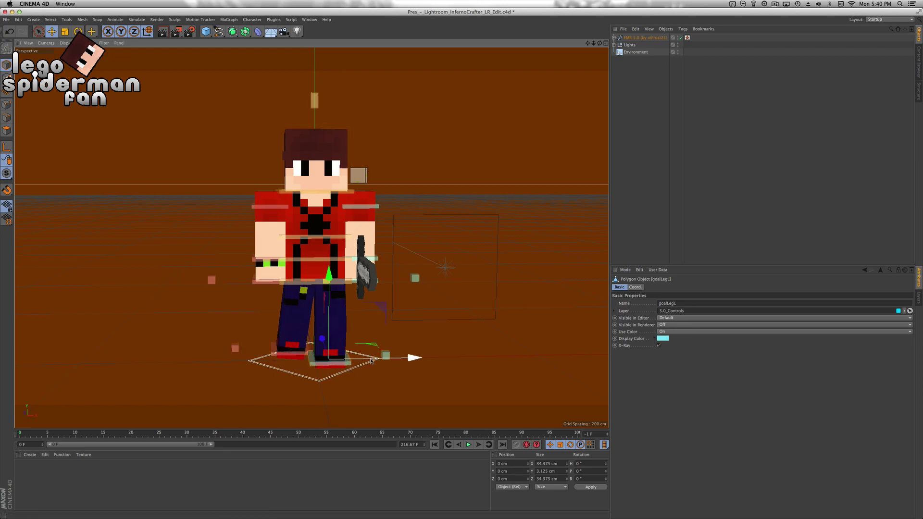
left_click_drag(354, 351, 358, 352)
Raise the left hand control to bend the sword arm, and rotate the left shoulder control so the arm swings outward.
left_click(377, 208)
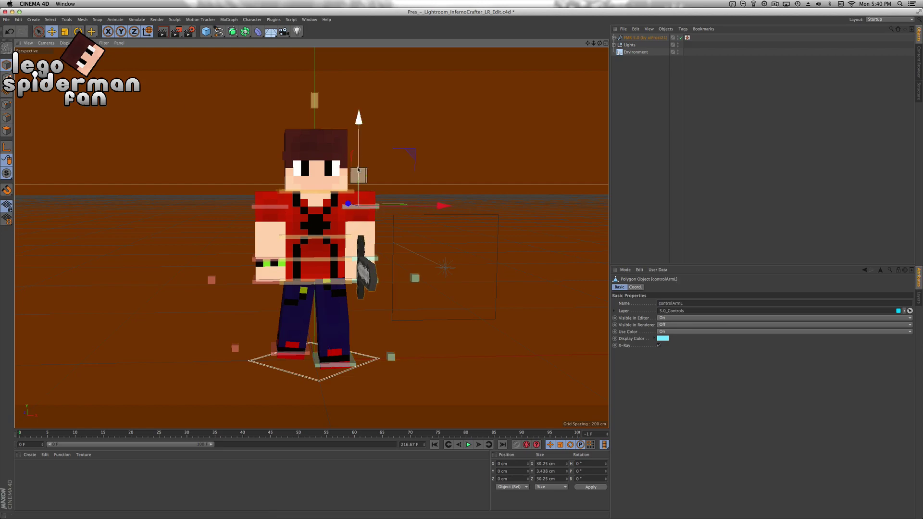
left_click(360, 250)
left_click_drag(361, 194, 361, 188)
left_click(371, 207)
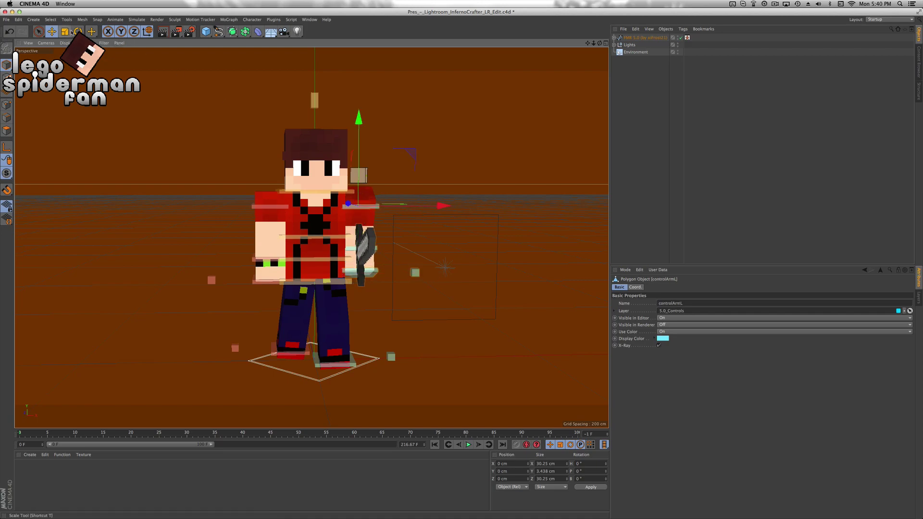
left_click(78, 31)
left_click_drag(396, 172, 413, 219)
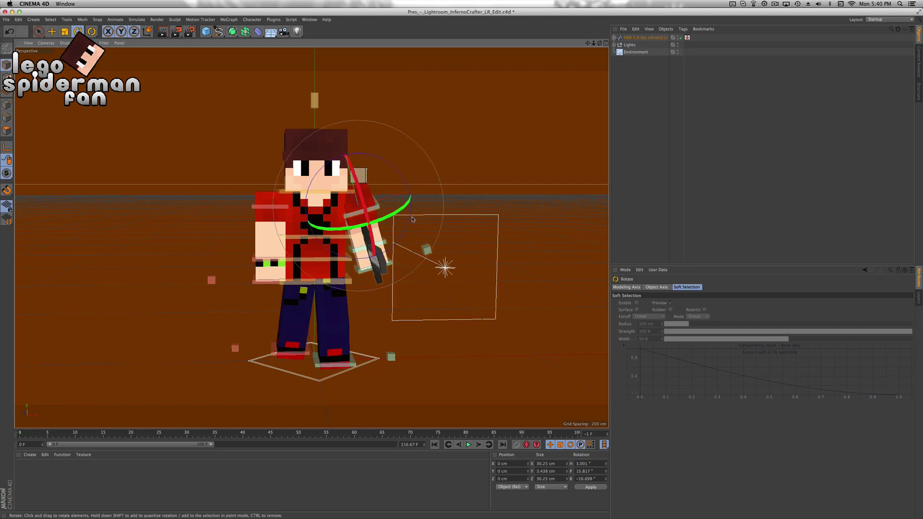
Rotate the right shoulder control to a pitch of about -13° and a bank of about 5°.
left_click(281, 204)
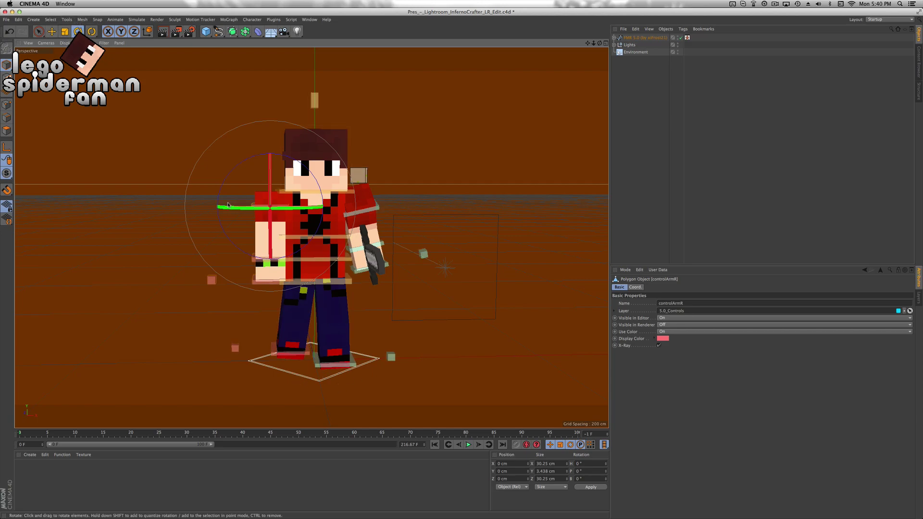
left_click_drag(270, 173, 273, 216)
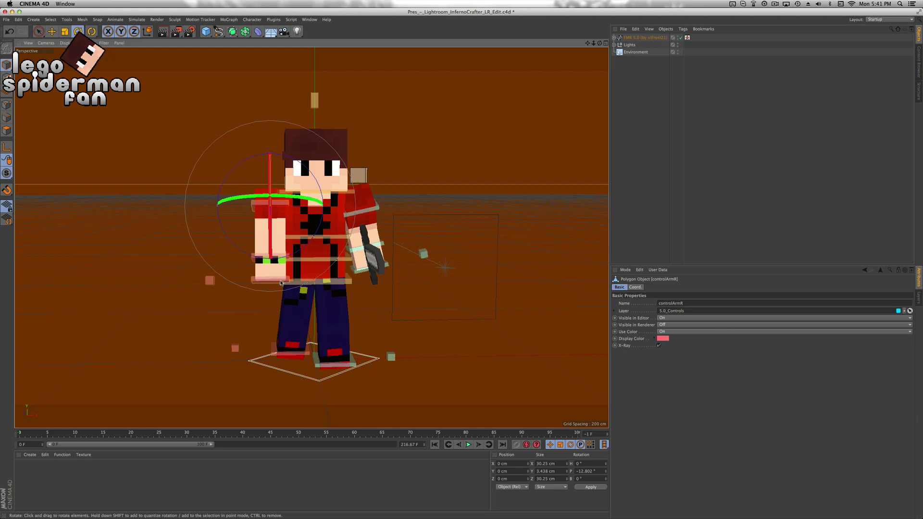
left_click_drag(313, 183, 316, 187)
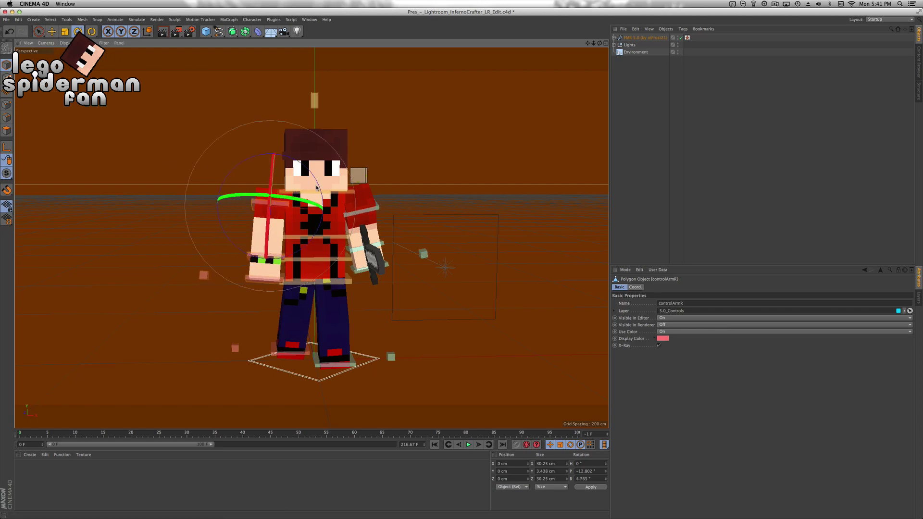
Raise the right hand control about 7 cm to bend the right arm.
left_click(51, 32)
left_click(265, 269)
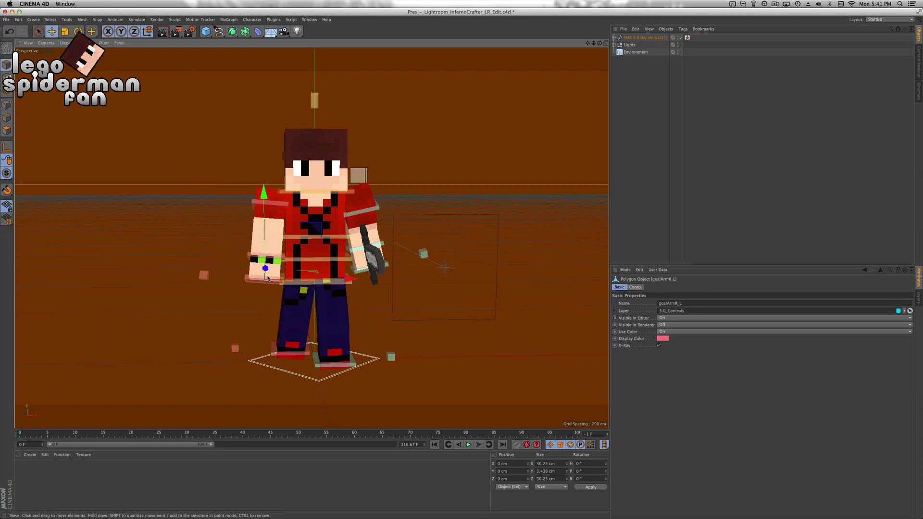
left_click_drag(263, 244, 262, 226)
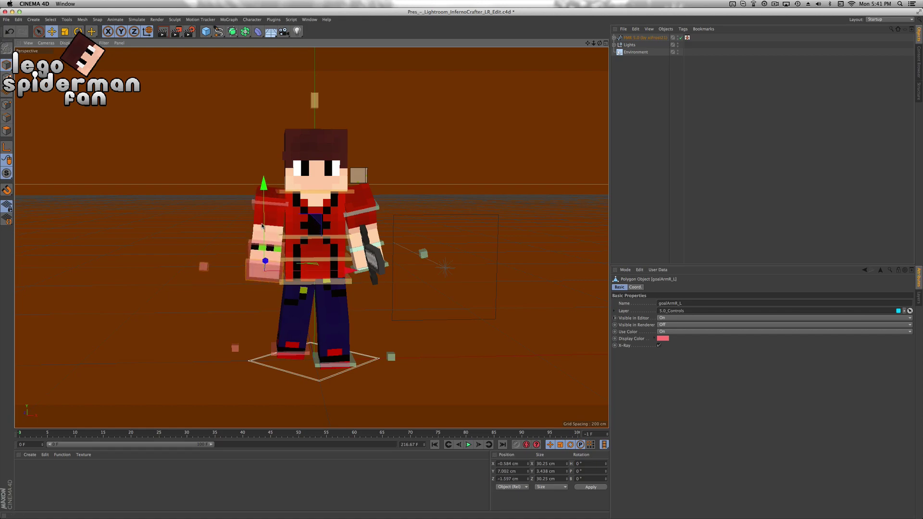
Rotate the right shoulder control slightly to swing the right arm a little farther outward.
key("r")
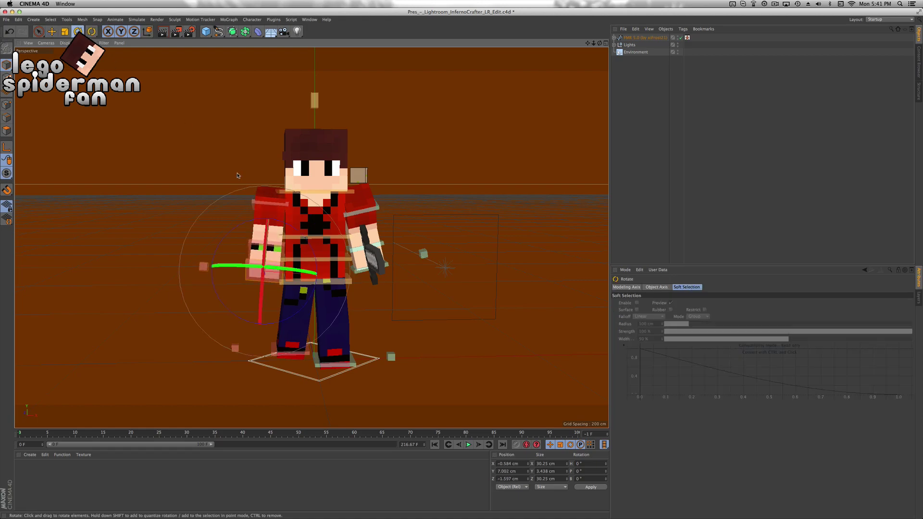
left_click(277, 198)
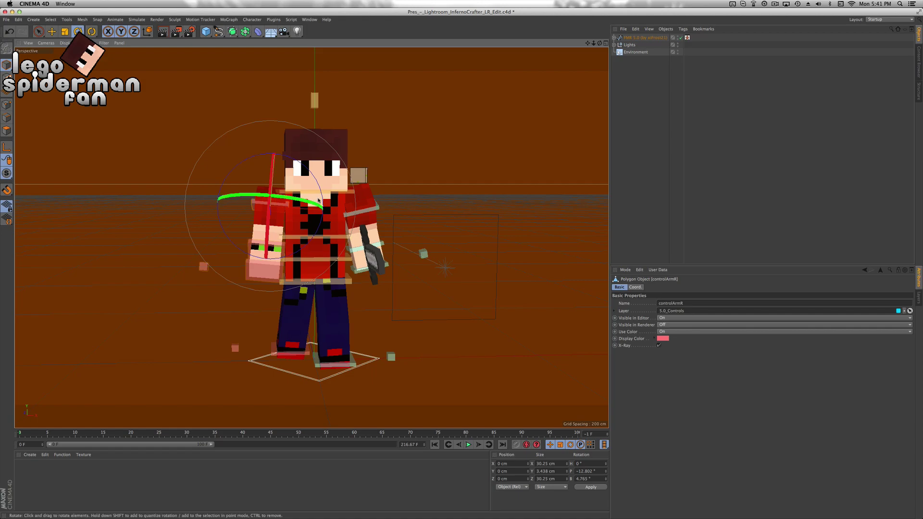
Try to pitch the hip control by about -59°, and undo the rotation.
left_click(335, 261)
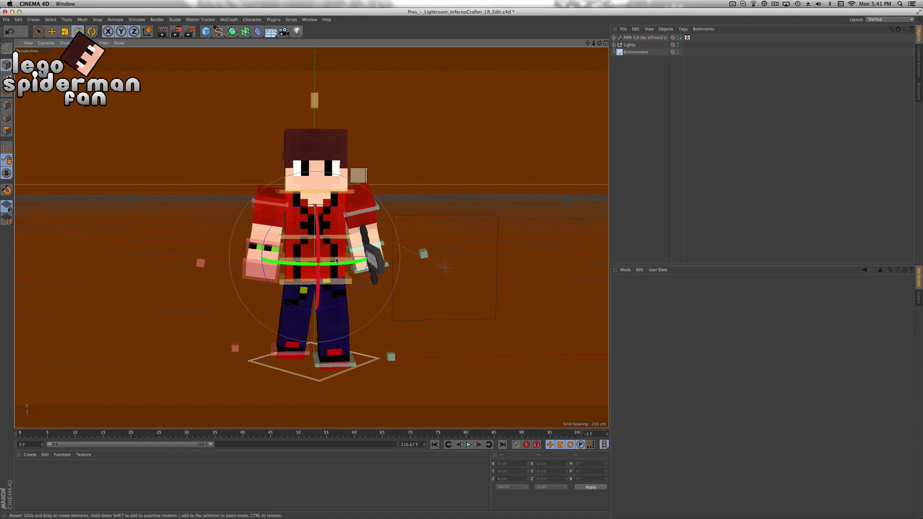
left_click(335, 261)
left_click_drag(336, 261, 337, 199)
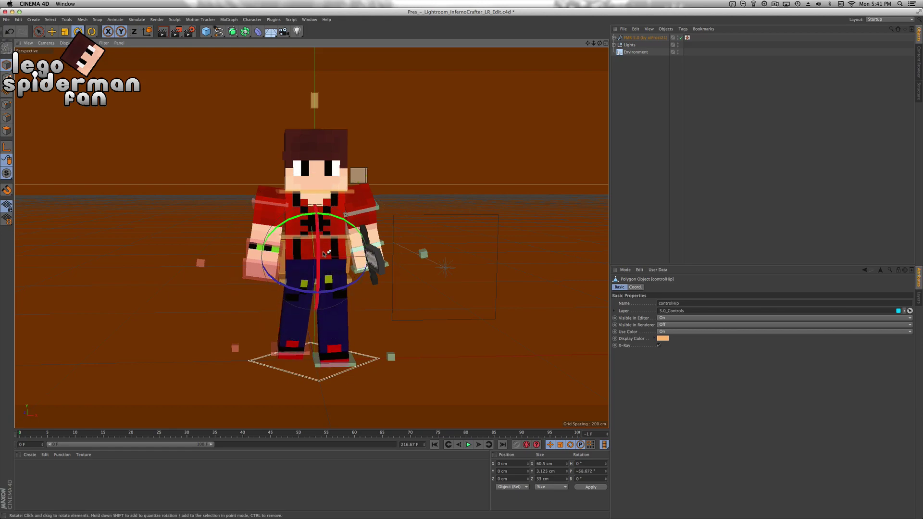
left_click(403, 219)
key("ctrl+z")
left_click(381, 228)
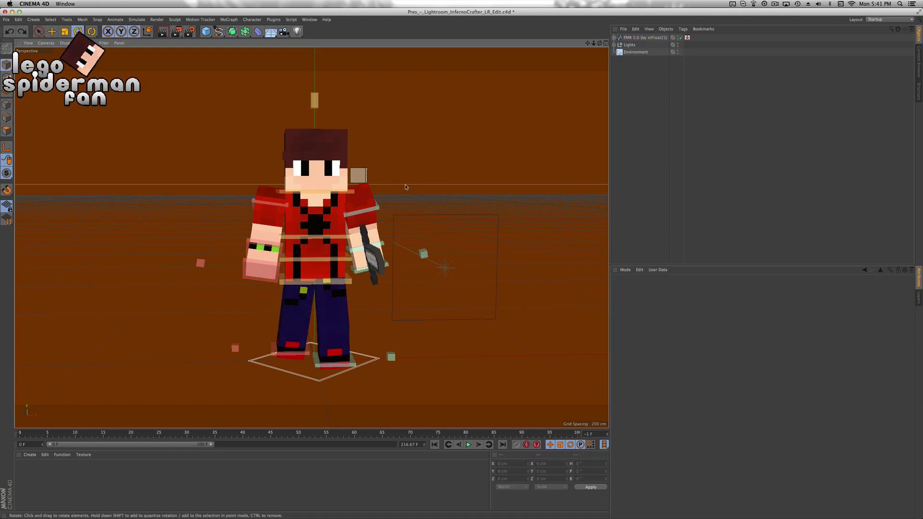
Rotate the chest control forward so the character's upper body and head lean down.
left_click(319, 226)
left_click_drag(318, 226, 274, 202)
left_click(358, 212)
left_click(321, 192)
left_click(276, 197)
Rotate the left shoulder control so the sword arm swings outward and the blade angles down in front of the left leg.
left_click(378, 216)
left_click_drag(364, 208, 378, 225)
left_click(379, 226)
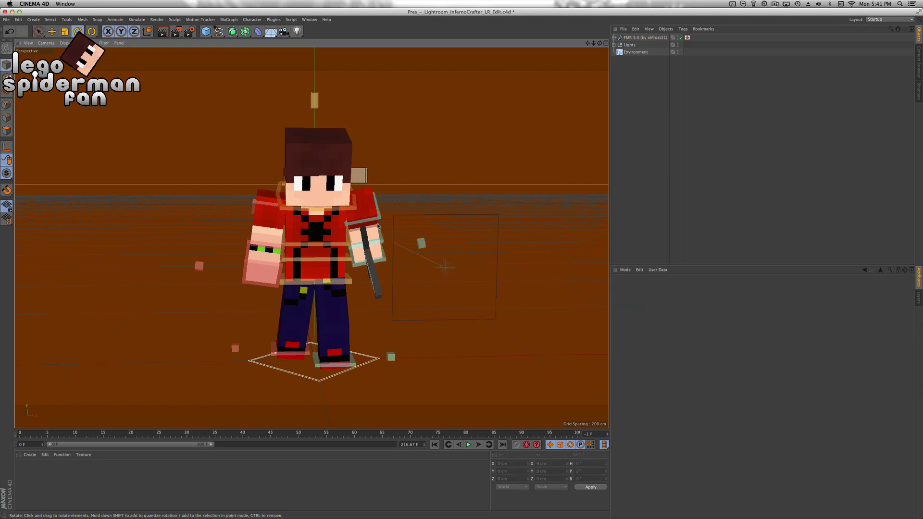
left_click(376, 218)
left_click_drag(445, 264, 383, 231)
left_click_drag(346, 194, 340, 170)
left_click(491, 150)
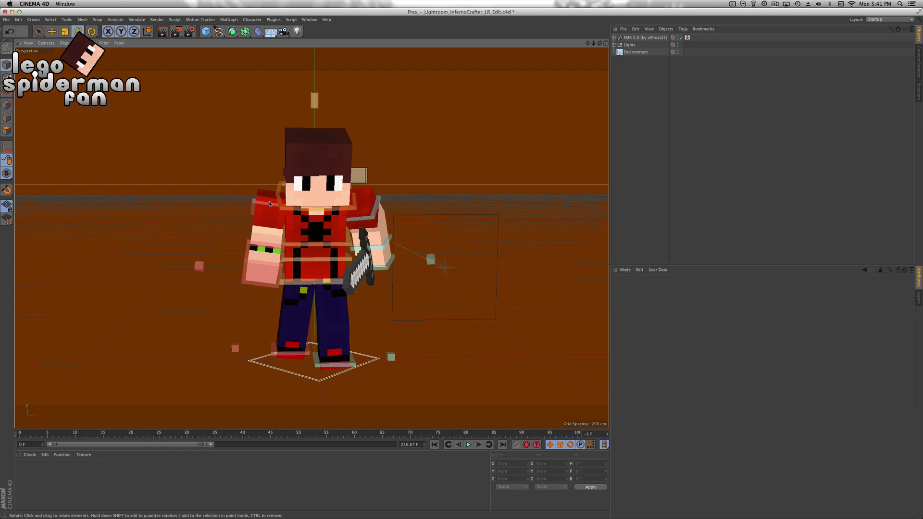
left_click(345, 201)
left_click_drag(344, 201, 414, 228)
left_click(462, 237)
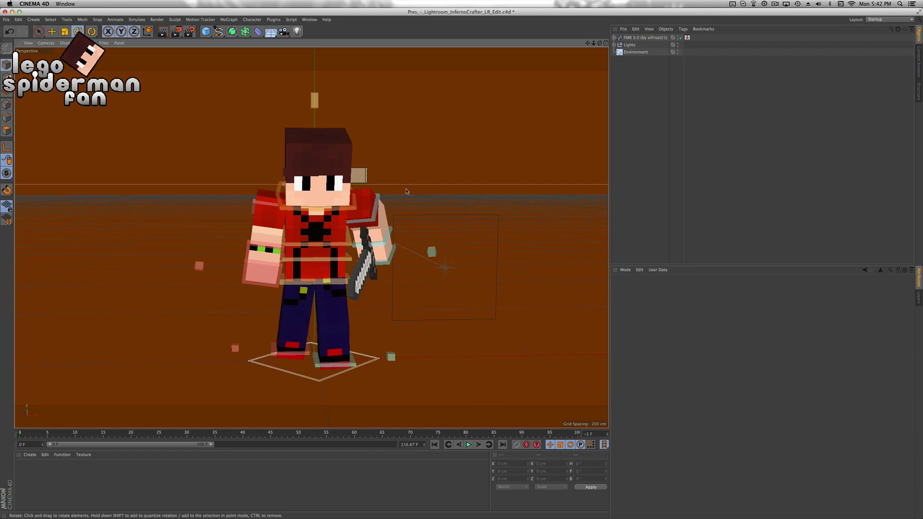
Enable the cape in the character rig's options.
left_click_drag(594, 43, 601, 45)
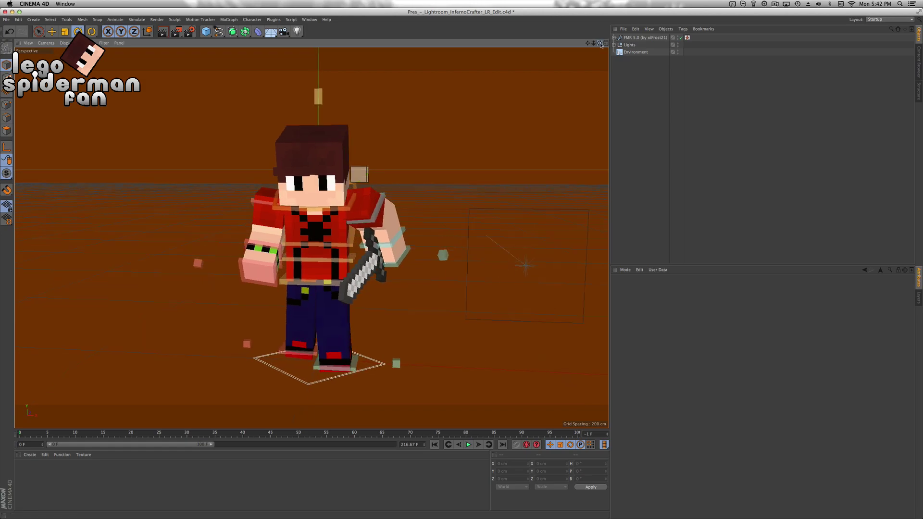
left_click(644, 37)
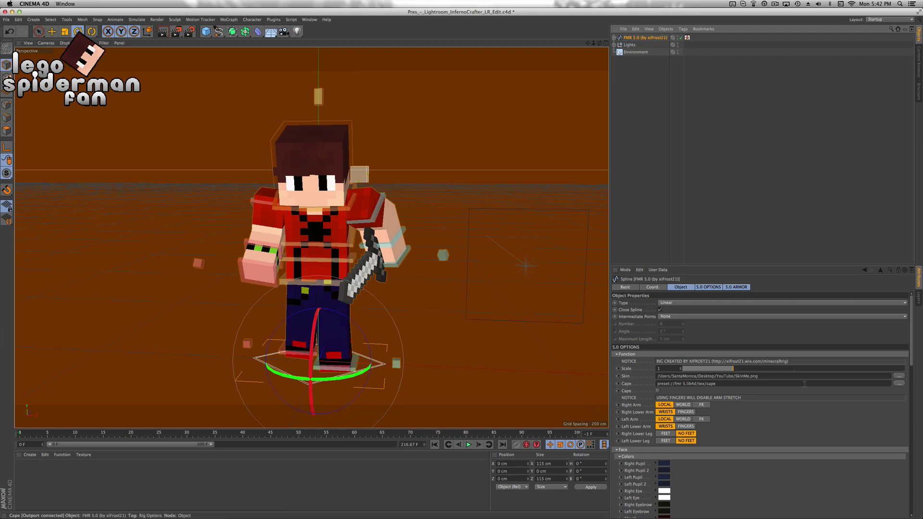
left_click(657, 391)
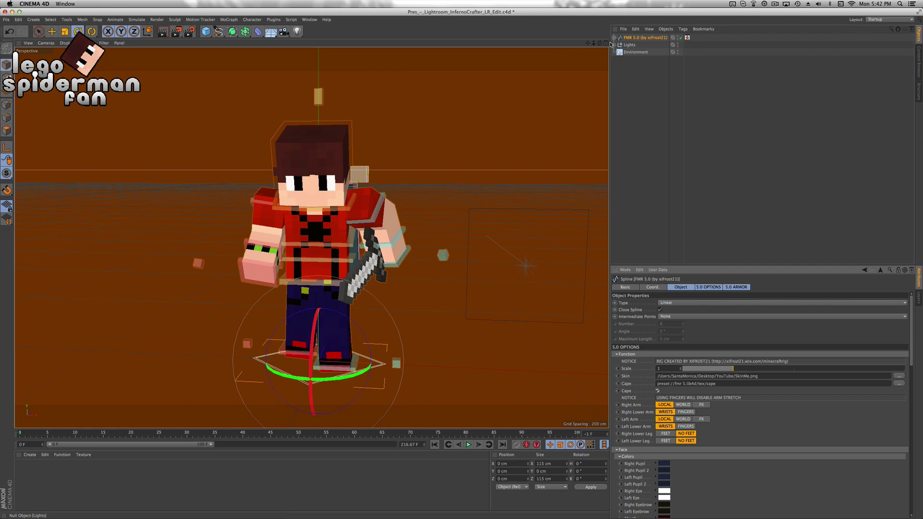
Bend the cape sideways toward the sword arm with its bend deformer, to a strength of about 35°.
left_click_drag(600, 43, 490, 43)
key("e")
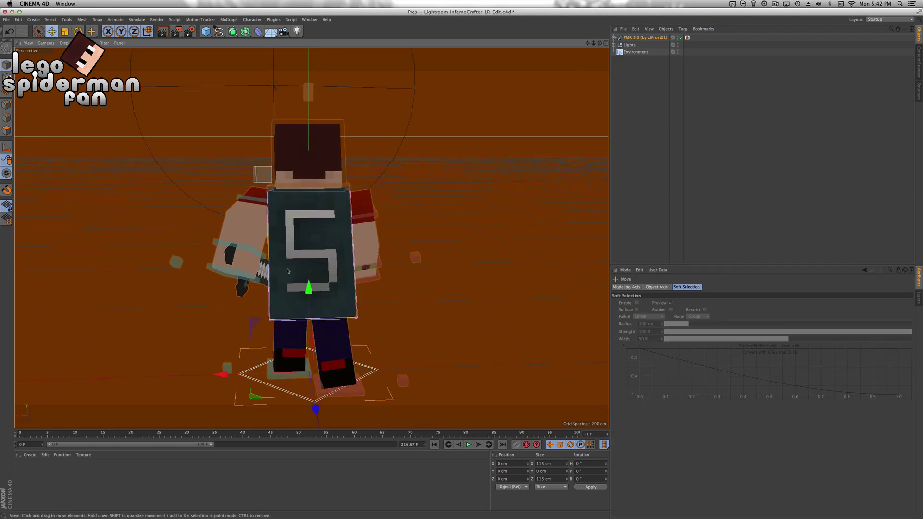
left_click(283, 273)
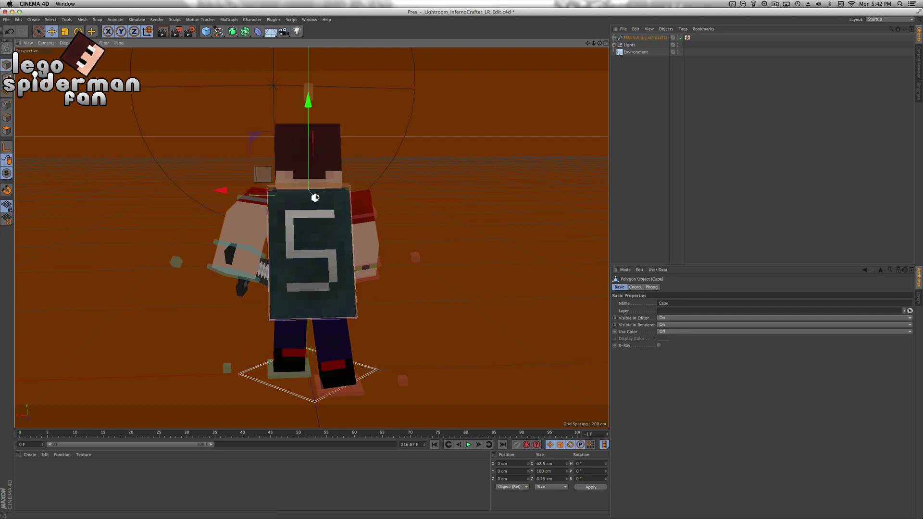
left_click(314, 321)
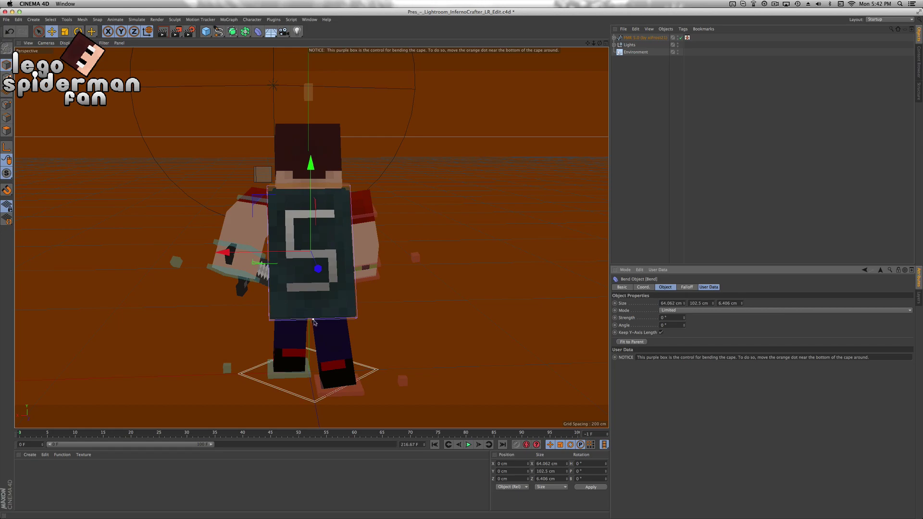
left_click_drag(314, 322, 284, 315)
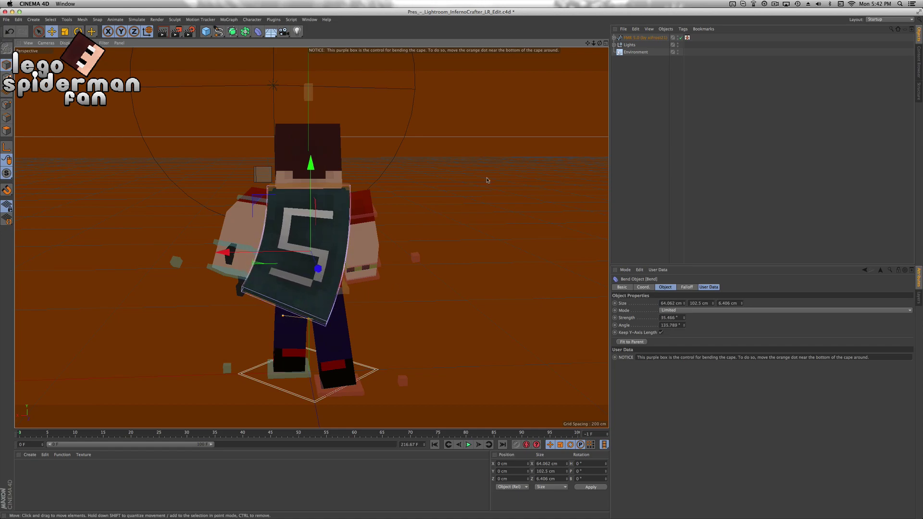
left_click(495, 190)
Add a standard camera from a front view showing the whole character.
left_click_drag(495, 192, 337, 226, "alt")
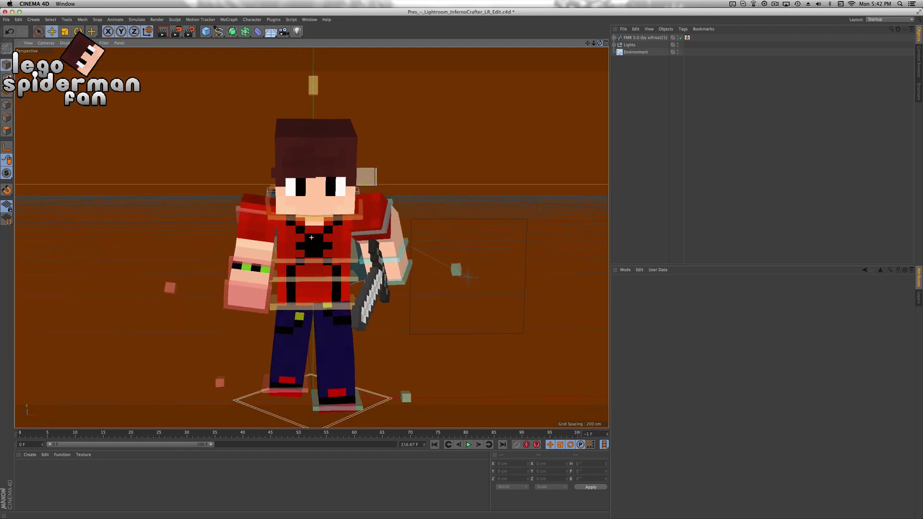
left_click_drag(600, 43, 603, 53)
left_click_drag(416, 255, 384, 231, "alt")
left_click_drag(600, 43, 601, 45)
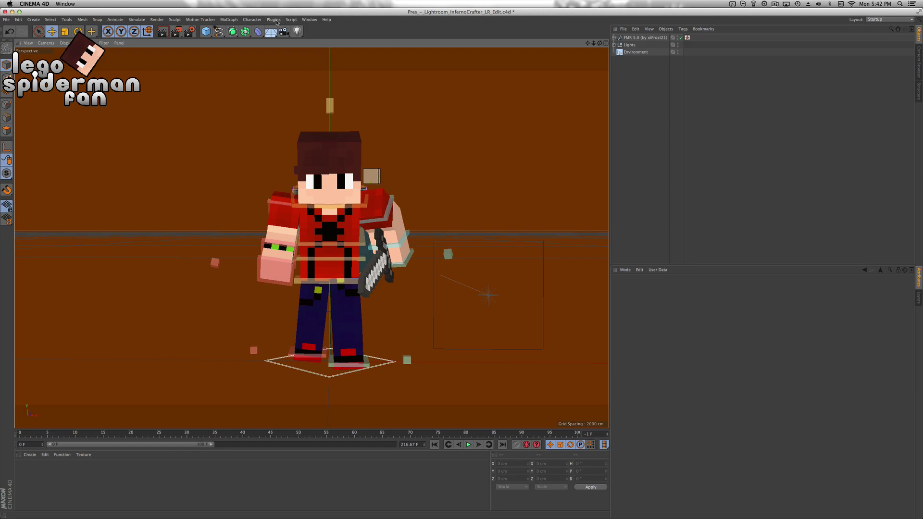
left_click(285, 31)
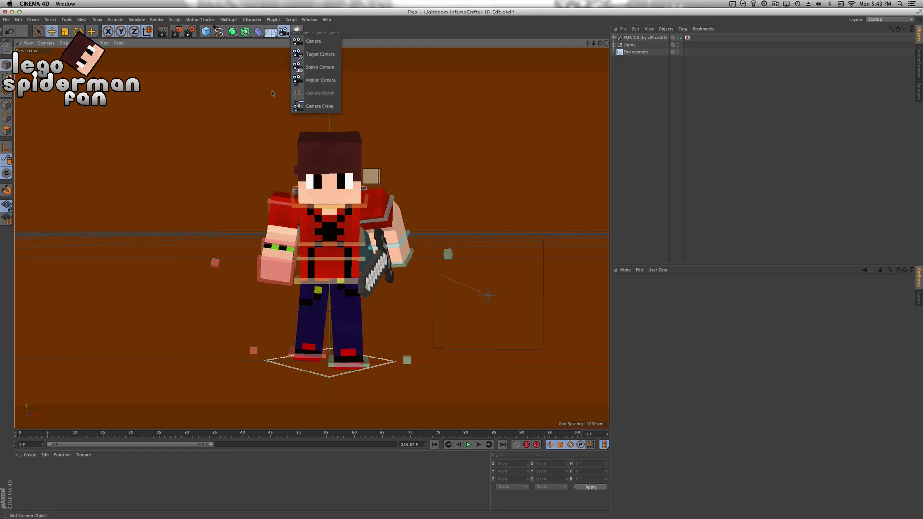
left_click(285, 31)
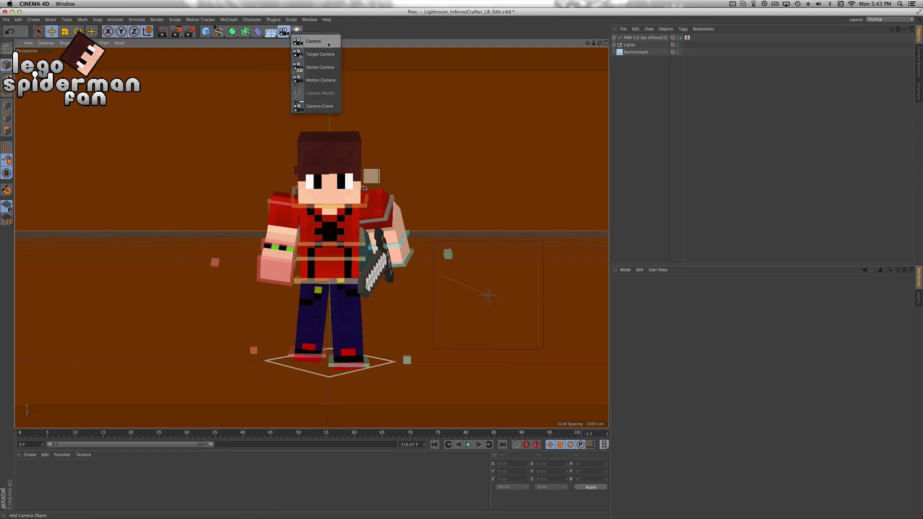
left_click(322, 42)
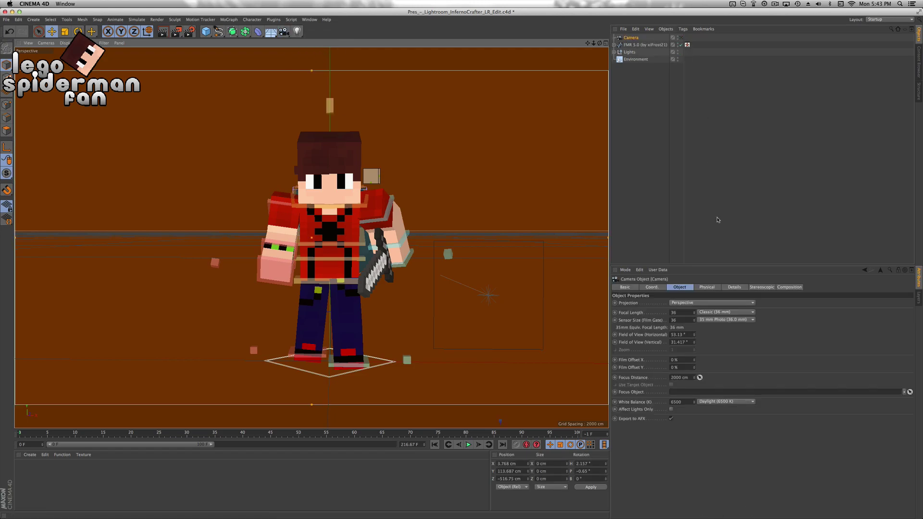
Set the camera's focal length to Super Wide (15 mm) and look through the camera.
left_click(730, 313)
left_click(721, 342)
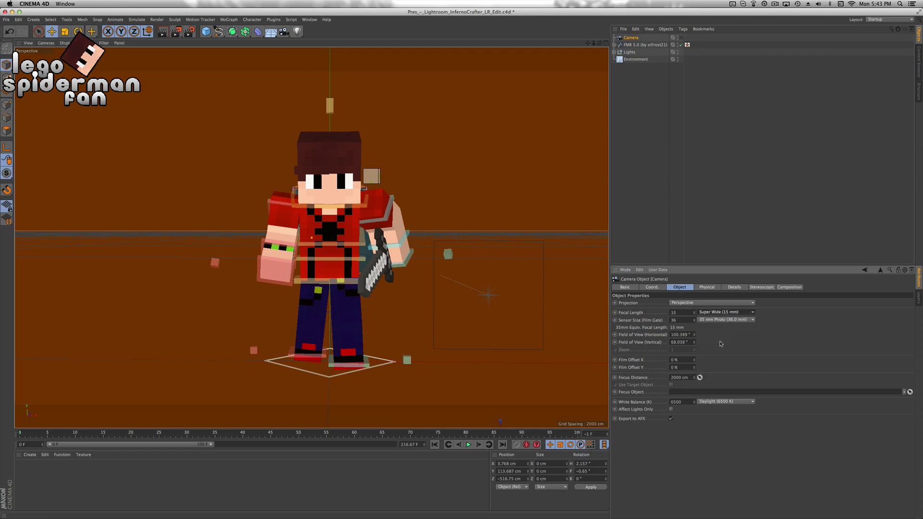
left_click(681, 38)
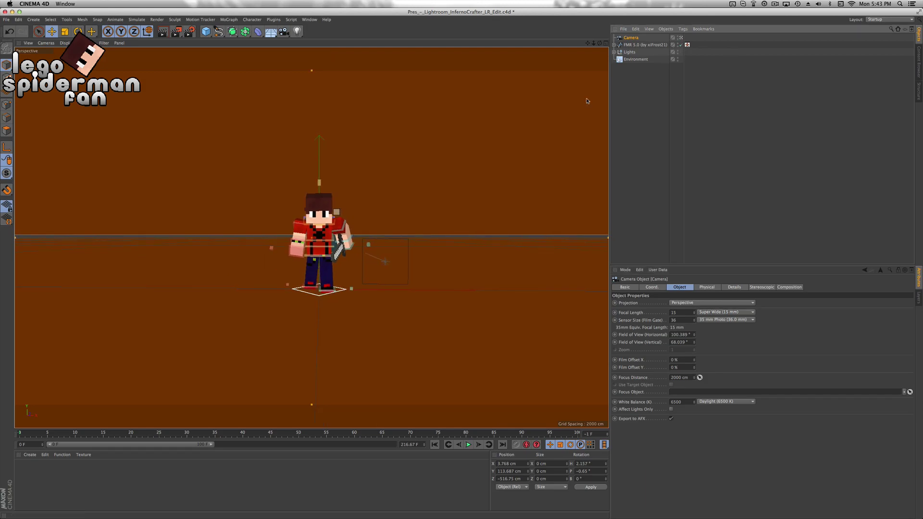
Move the camera closer and orbit it toward the sword side for an angled view filling the frame with the character.
scroll(321, 253, "up", 10)
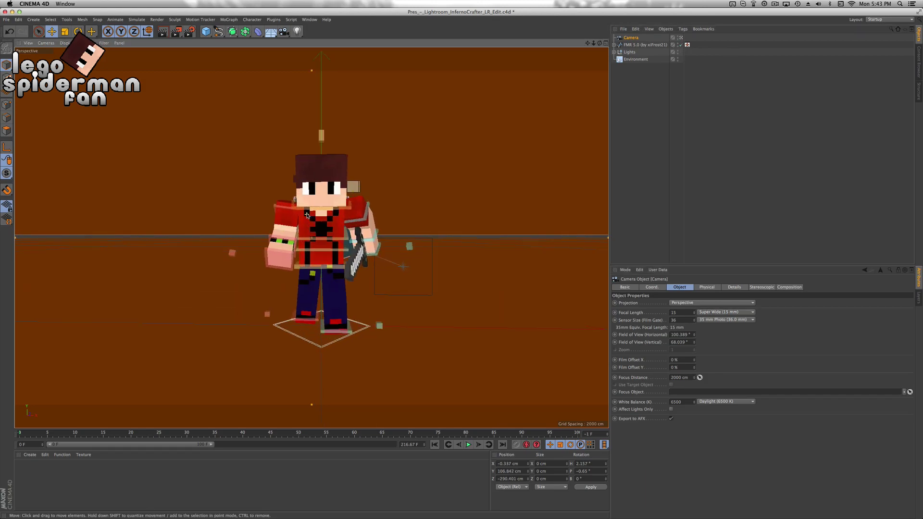
scroll(339, 219, "down", 3)
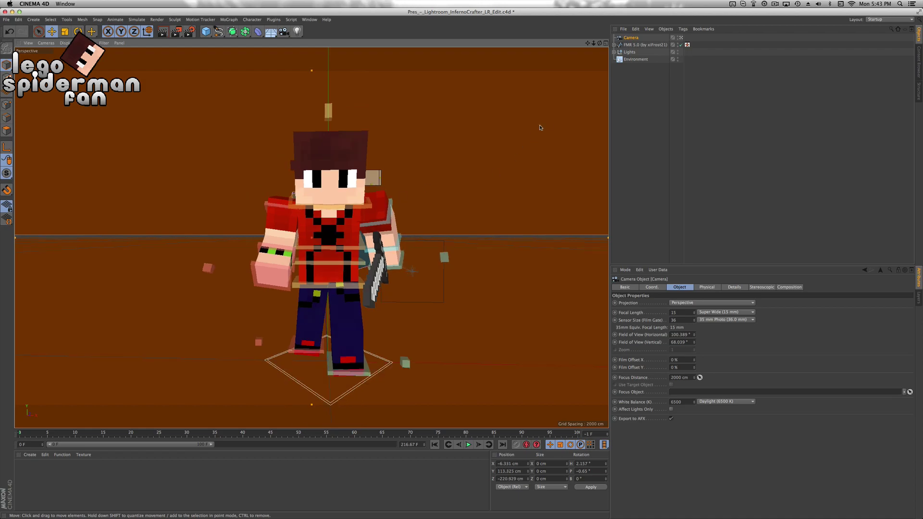
left_click_drag(537, 130, 602, 163, "alt")
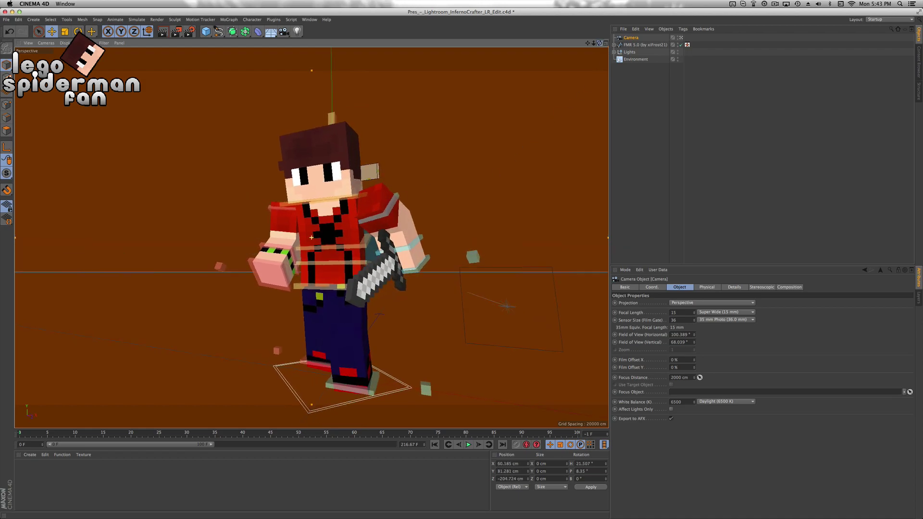
left_click_drag(600, 44, 600, 44)
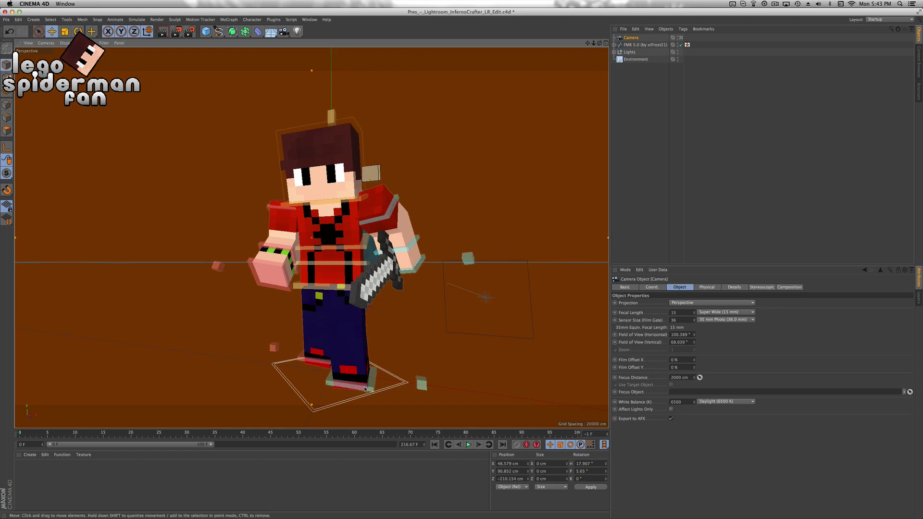
mouse_move(599, 43)
left_mouse_down()
mouse_move(548, 40)
mouse_move(588, 45)
left_mouse_up()
Move the left foot control slightly forward and raise the right foot control to bend the back leg.
left_click(384, 354)
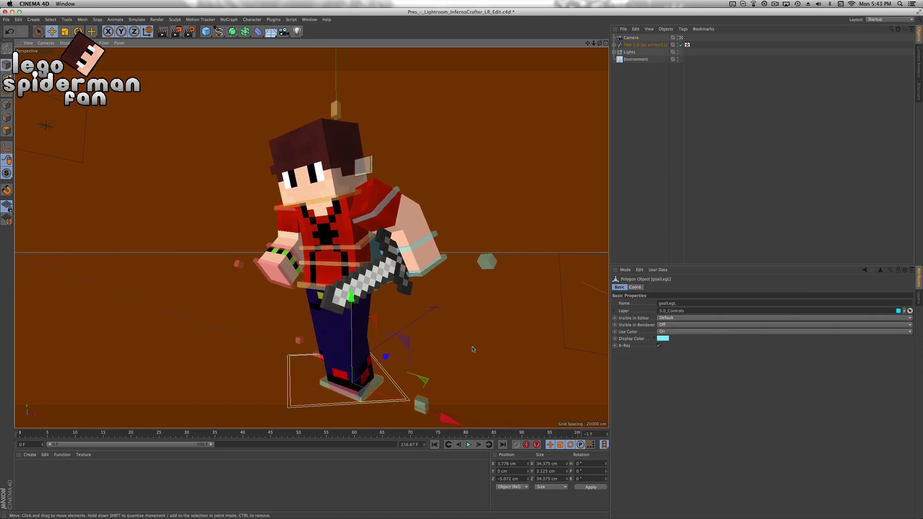
left_click_drag(384, 354, 380, 360)
left_click(480, 202)
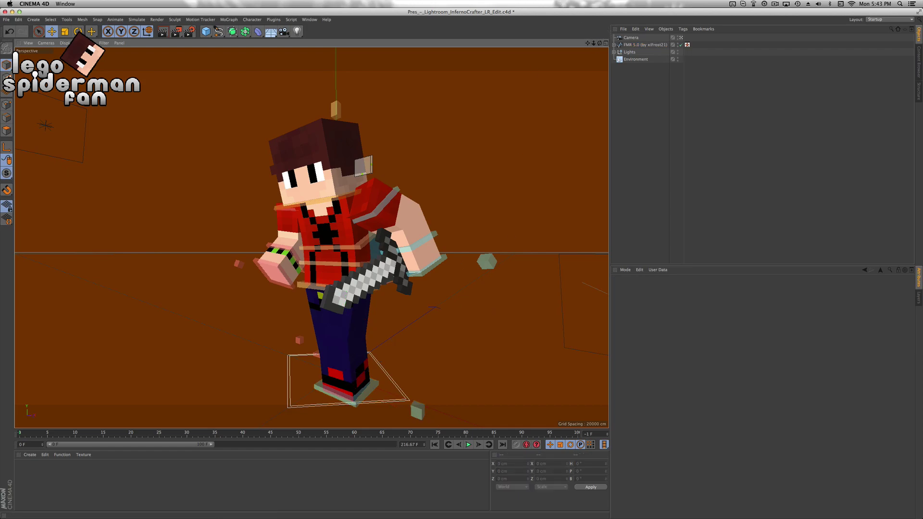
left_click(379, 339)
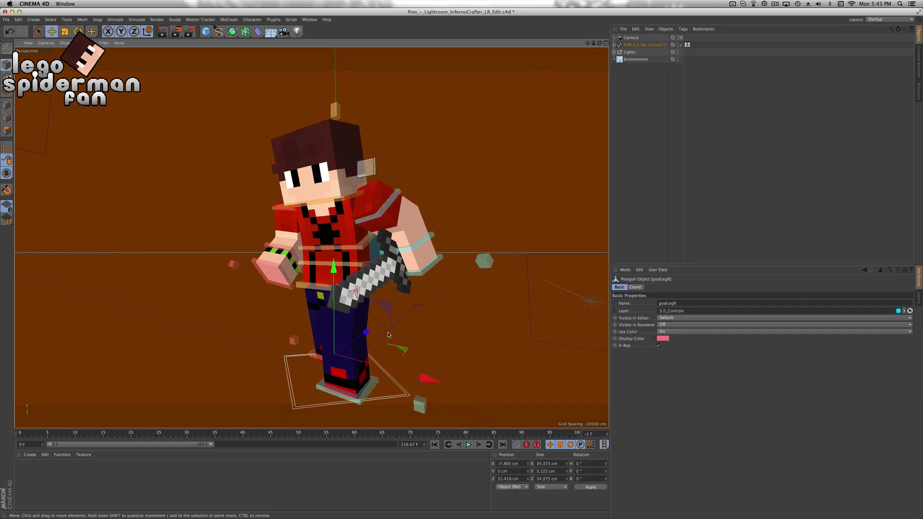
left_click_drag(334, 278, 339, 266)
left_click(508, 122)
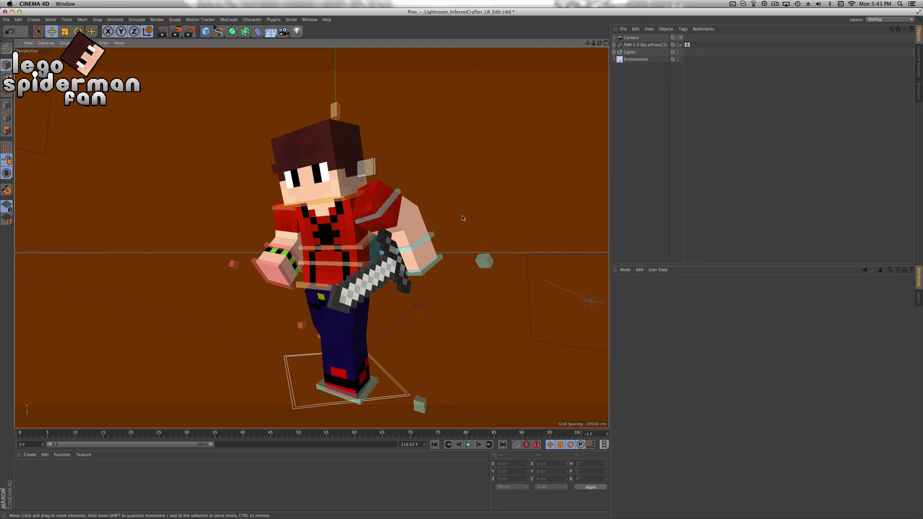
Set the render output file to Tutorial Render on the Desktop in the render settings.
left_click(190, 32)
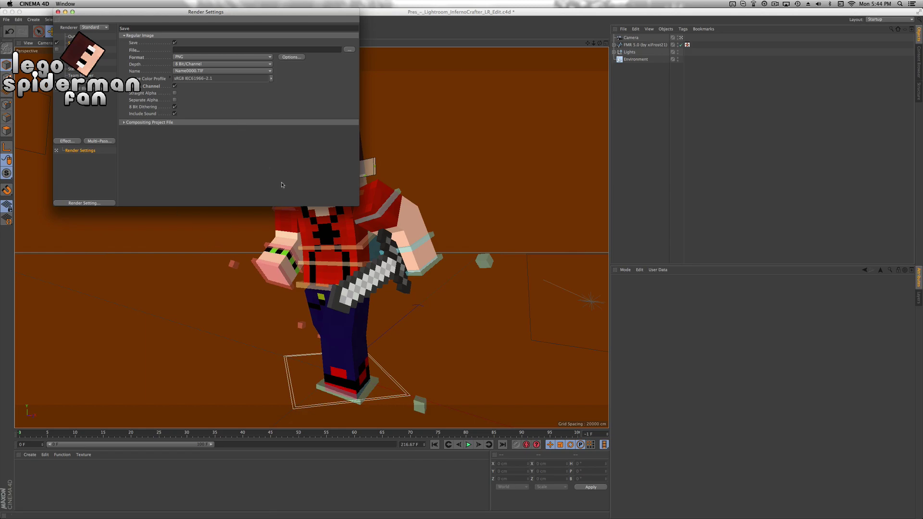
left_click(349, 50)
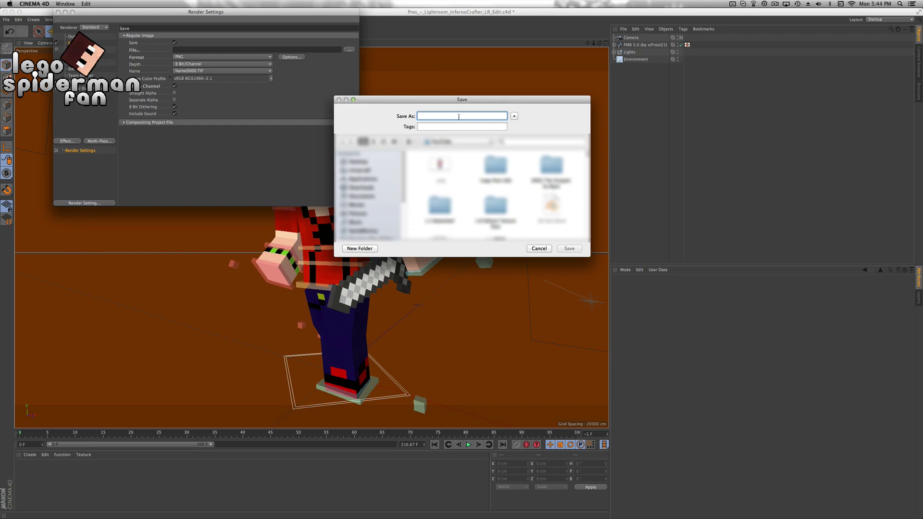
type("Tutorial Render")
left_click(358, 162)
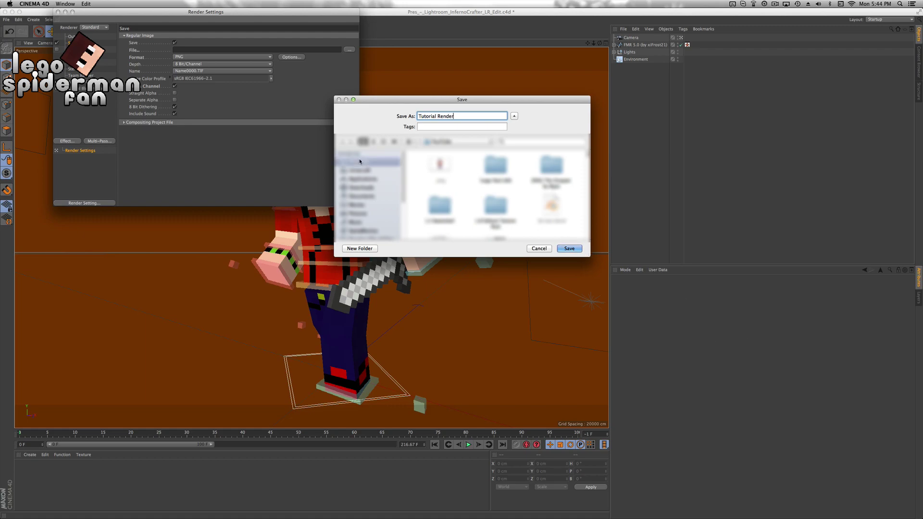
left_click(569, 249)
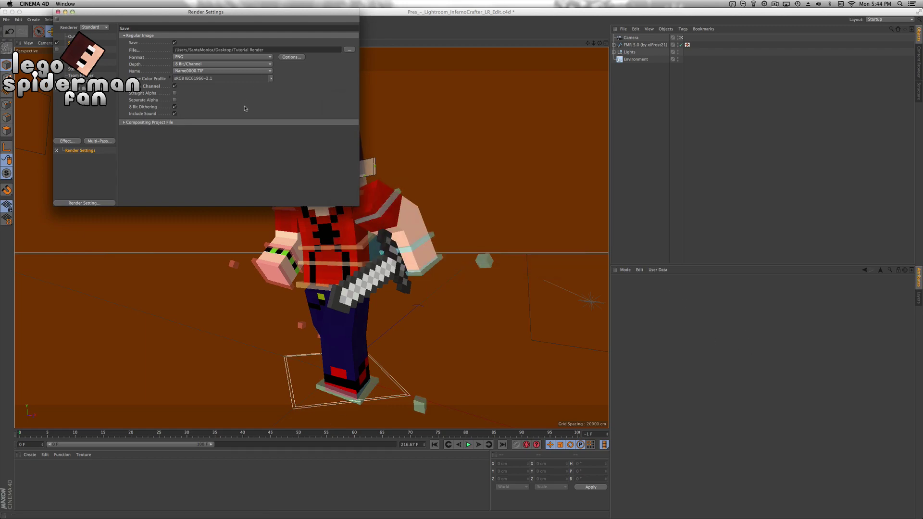
left_click(58, 12)
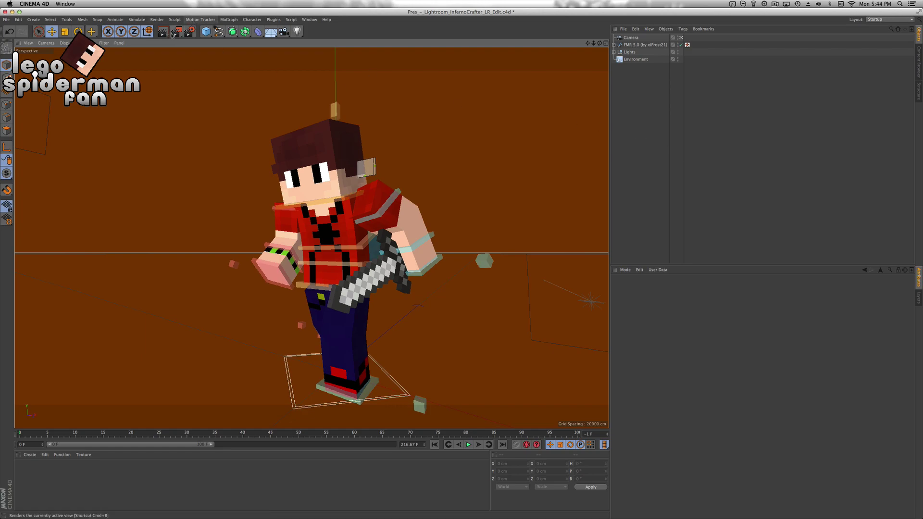
Check the save format options and the output width, height and resolution in the render settings.
left_click(190, 31)
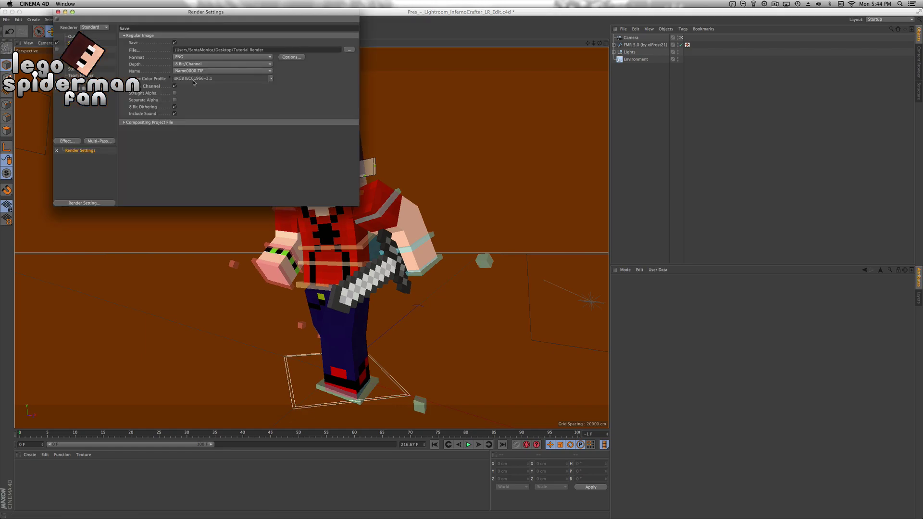
left_click(198, 56)
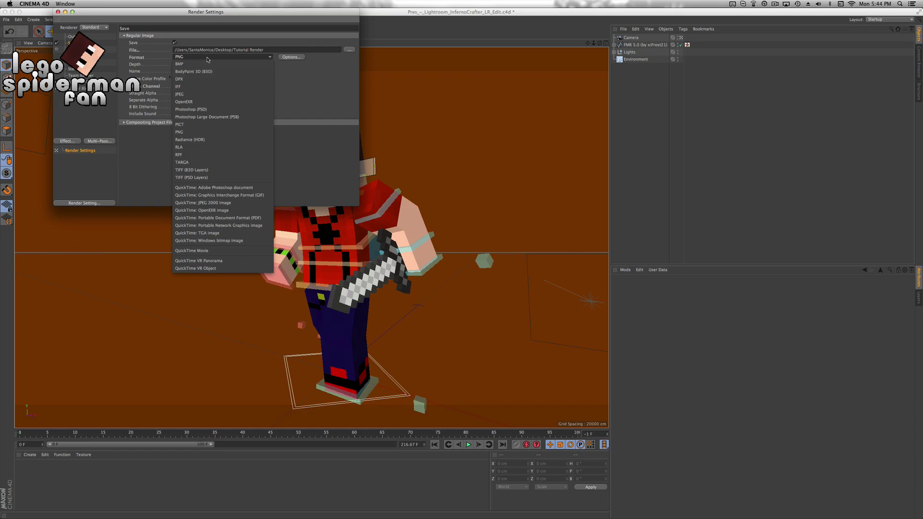
left_click(305, 87)
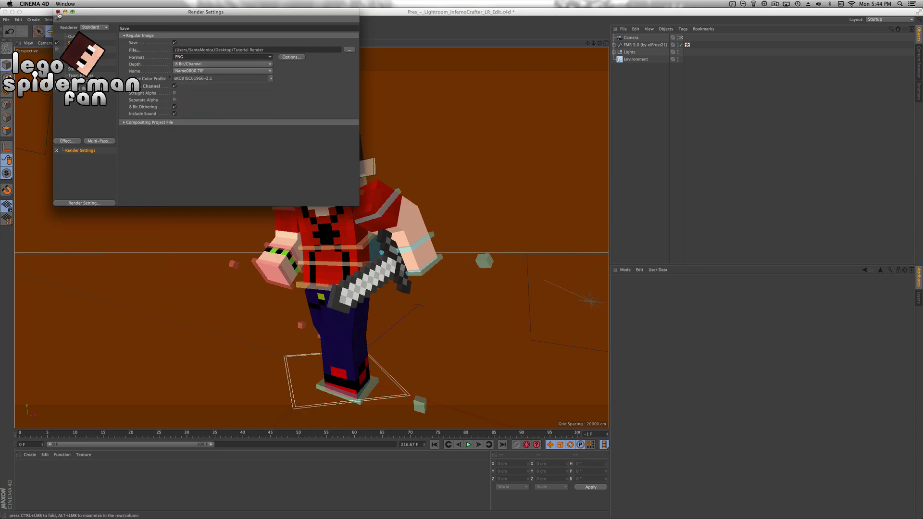
left_click(73, 36)
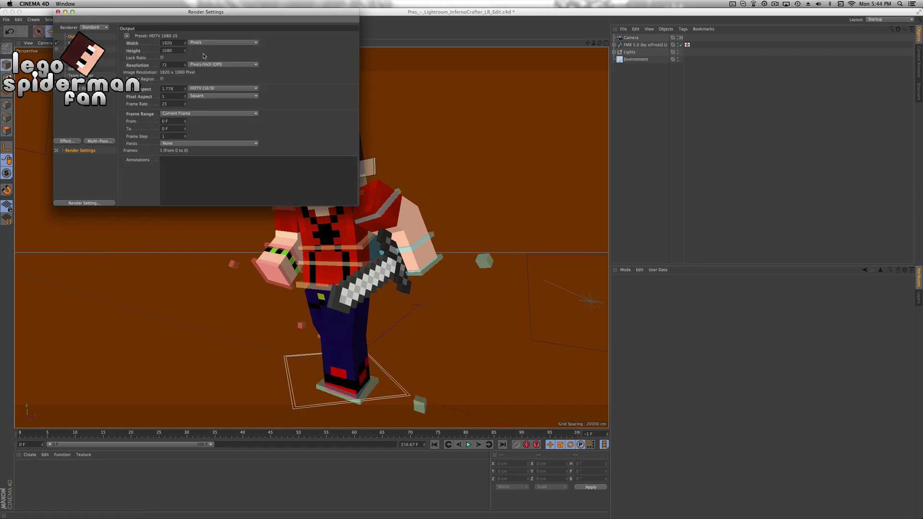
double_click(168, 64)
key("Return")
double_click(182, 43)
key("Tab")
left_click(245, 55)
left_click(57, 12)
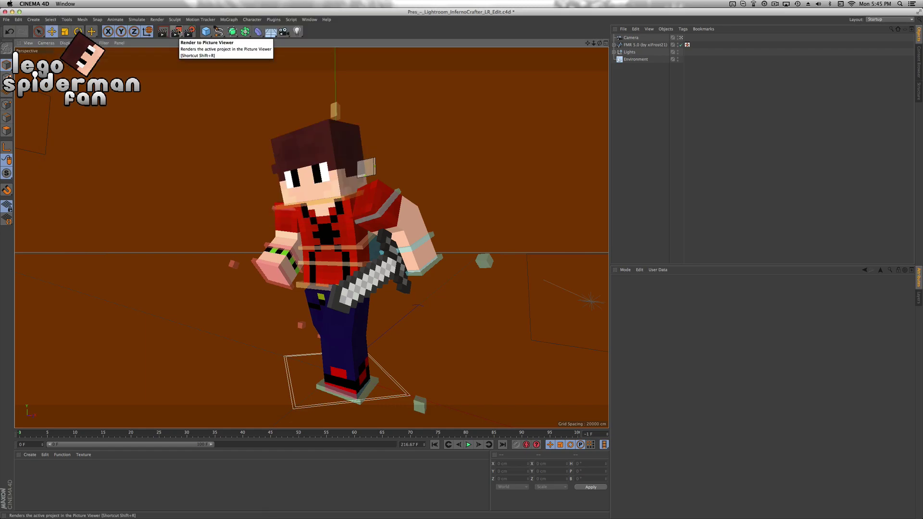
Render the scene to the Picture Viewer, overwriting Tutorial Render.png, and enlarge the viewer window.
left_click(177, 33)
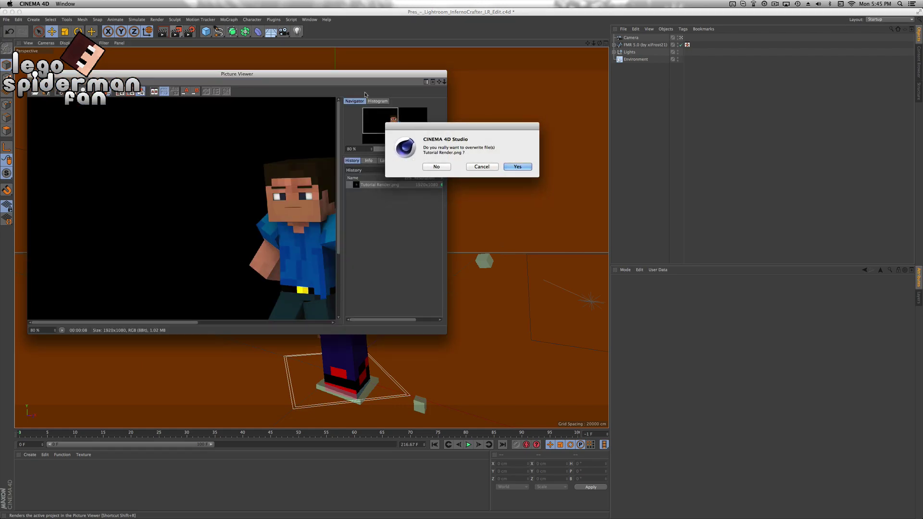
left_click(526, 168)
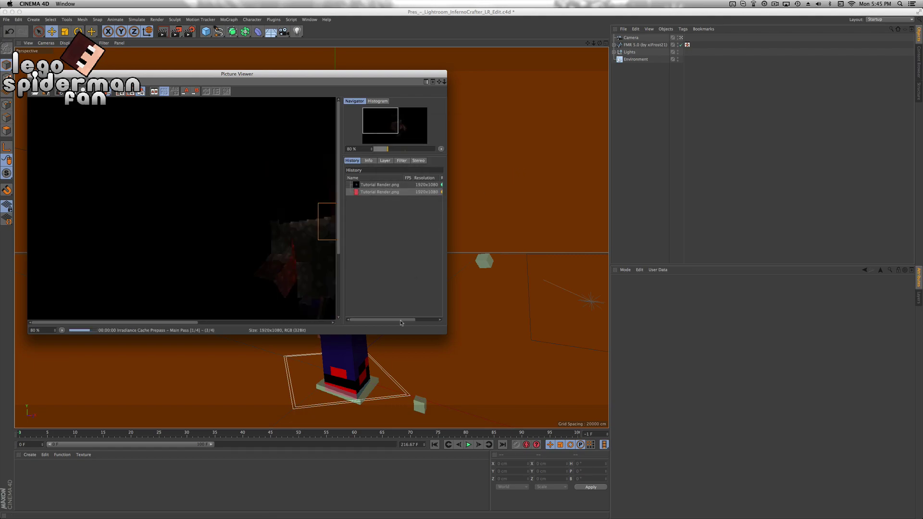
left_click_drag(441, 335, 648, 426)
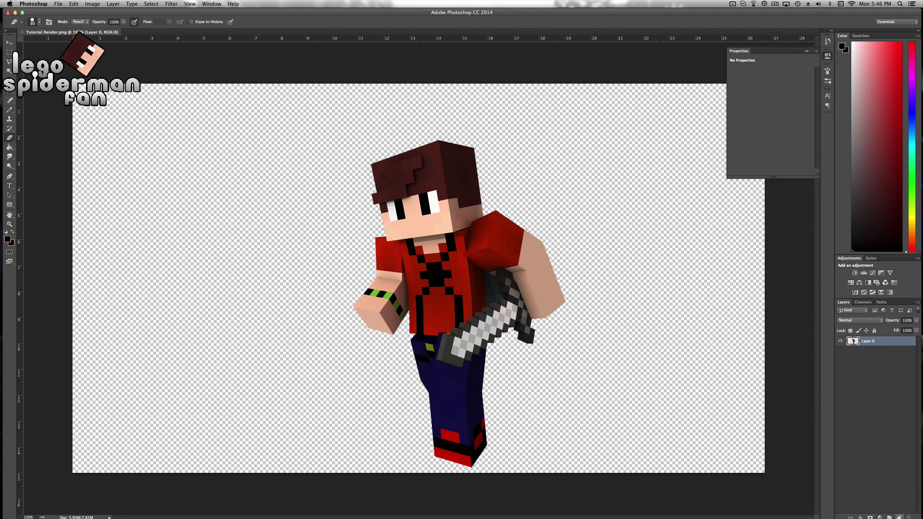
With the render open in Photoshop, add a new layer beneath the character and fill it with black.
left_click(900, 518)
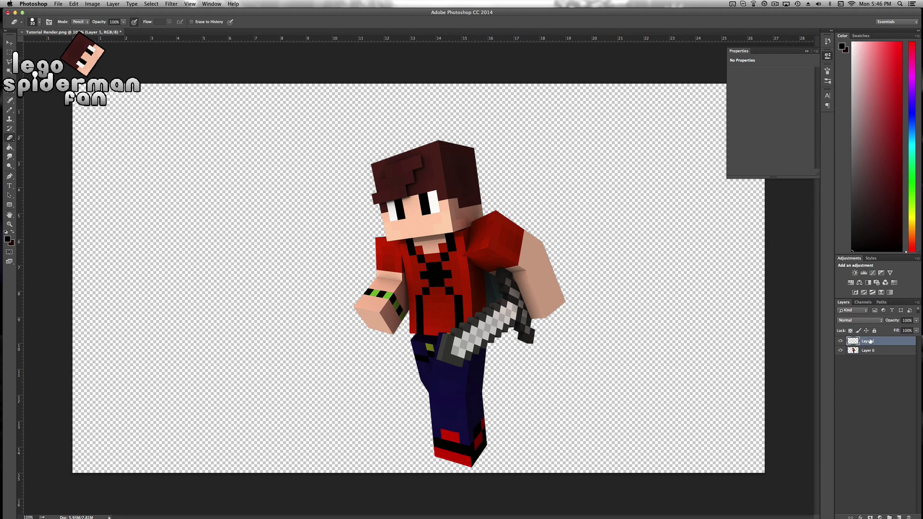
left_click_drag(861, 342, 850, 403)
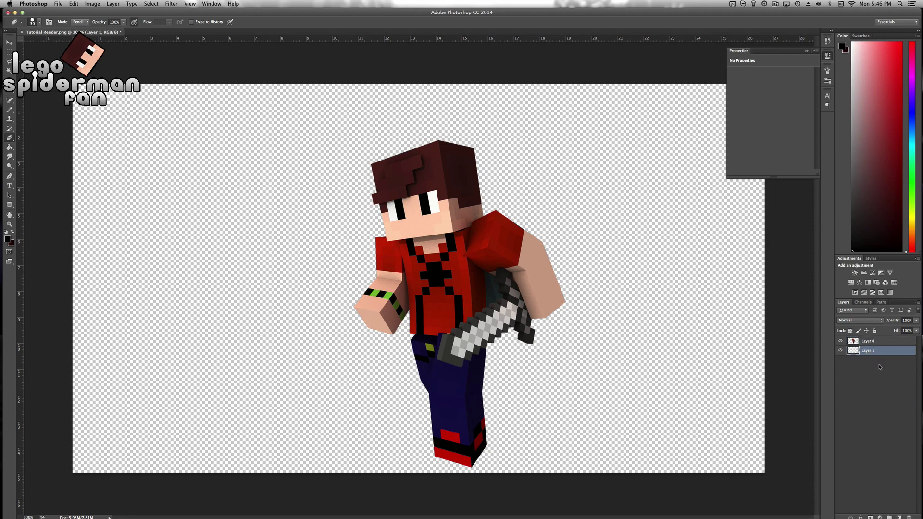
left_click(9, 148)
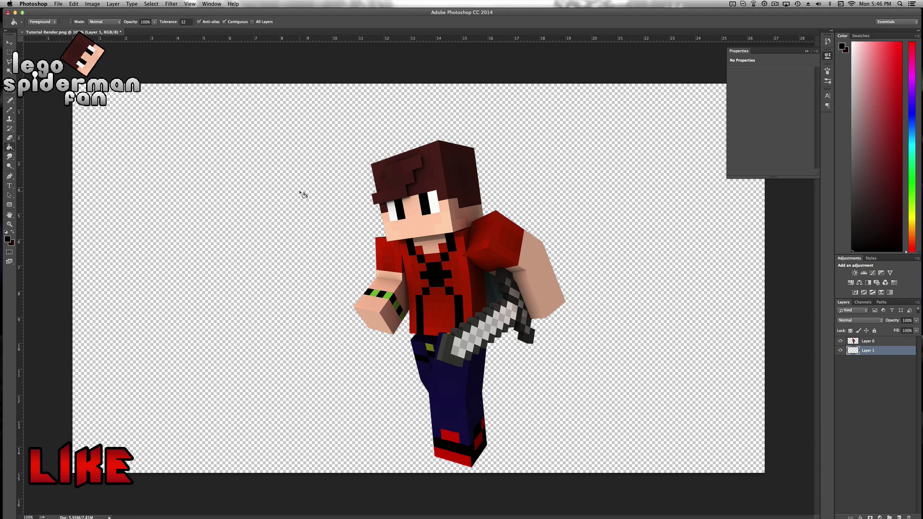
left_click(272, 183)
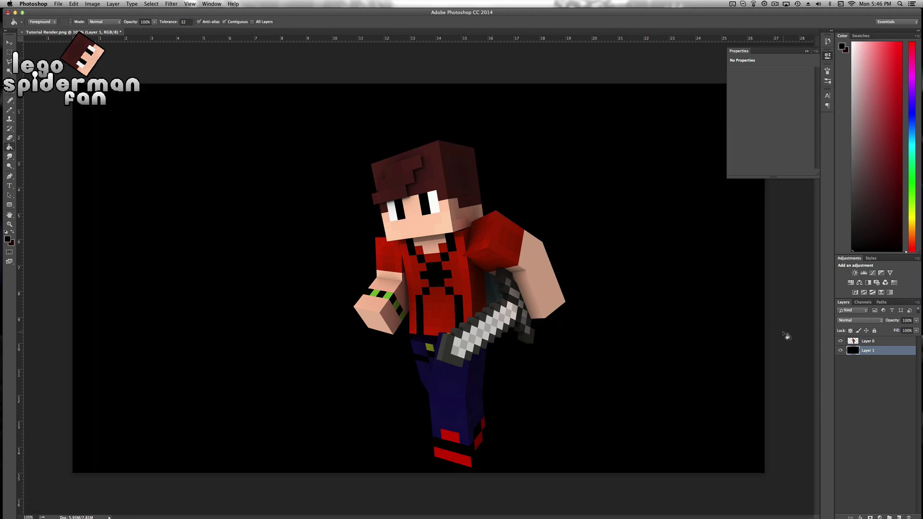
left_click(841, 351)
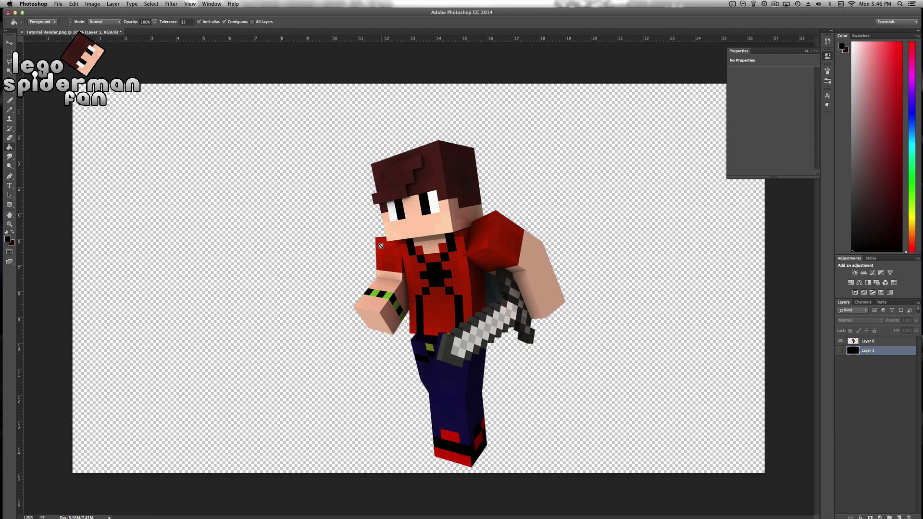
left_click(841, 350)
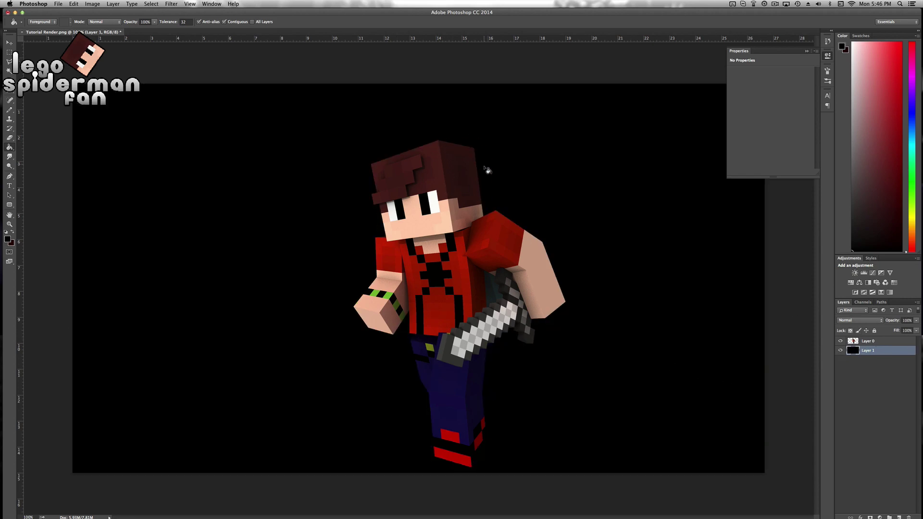
Duplicate the character layer, place the copy between the original and the black background, and make the copy active.
left_click_drag(889, 344, 899, 517)
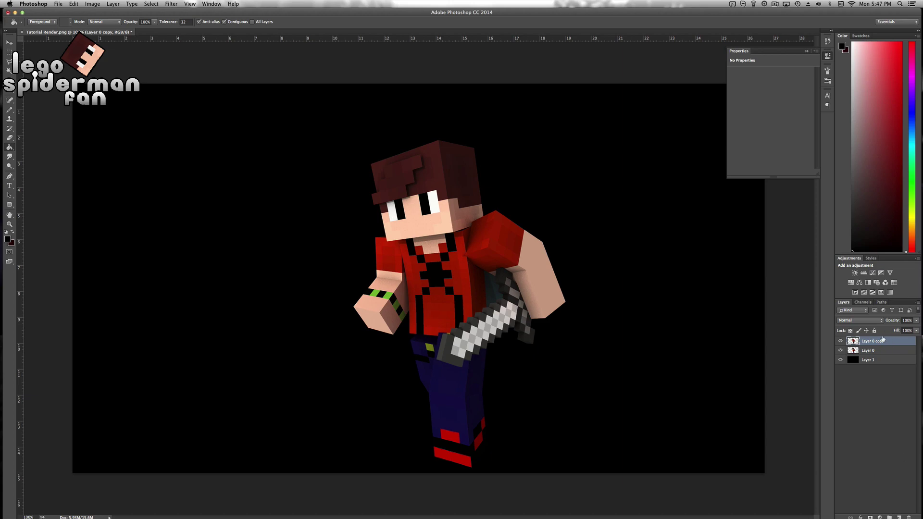
left_click_drag(874, 351, 858, 515)
left_click(872, 350)
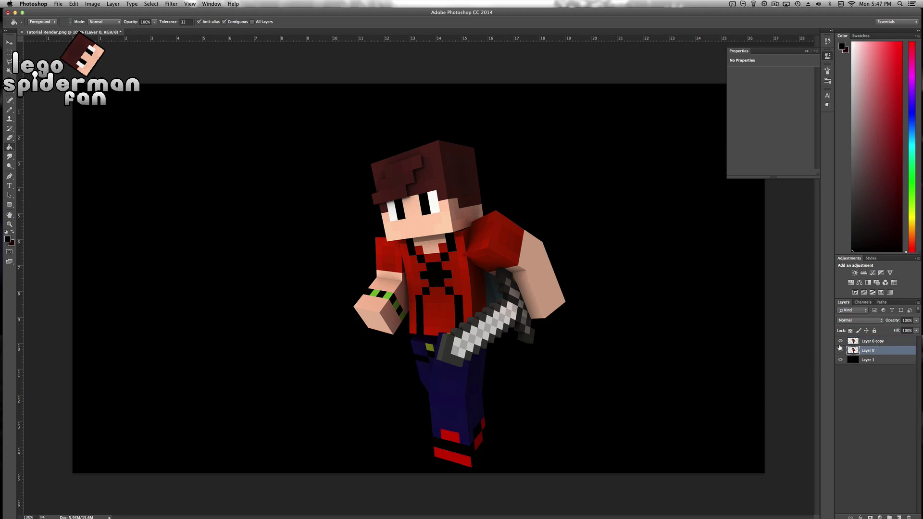
left_click_drag(880, 344, 881, 357)
left_click(882, 401)
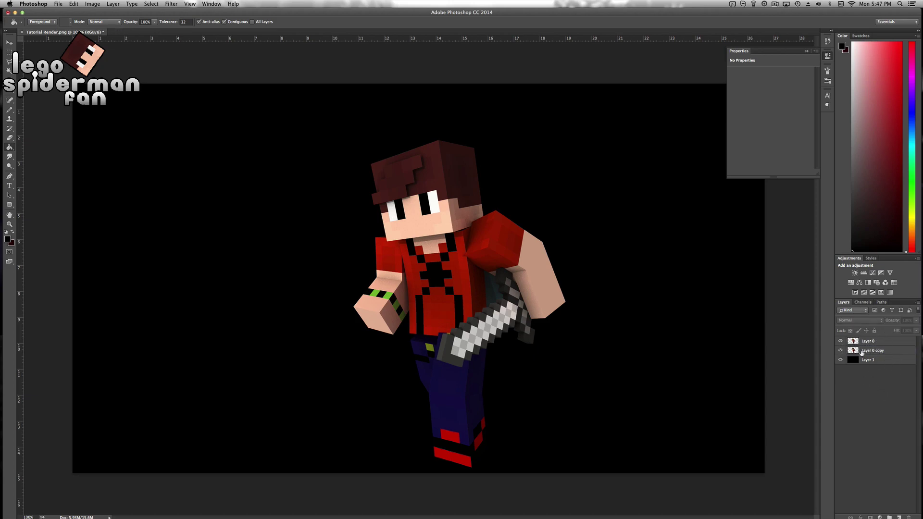
left_click(892, 353)
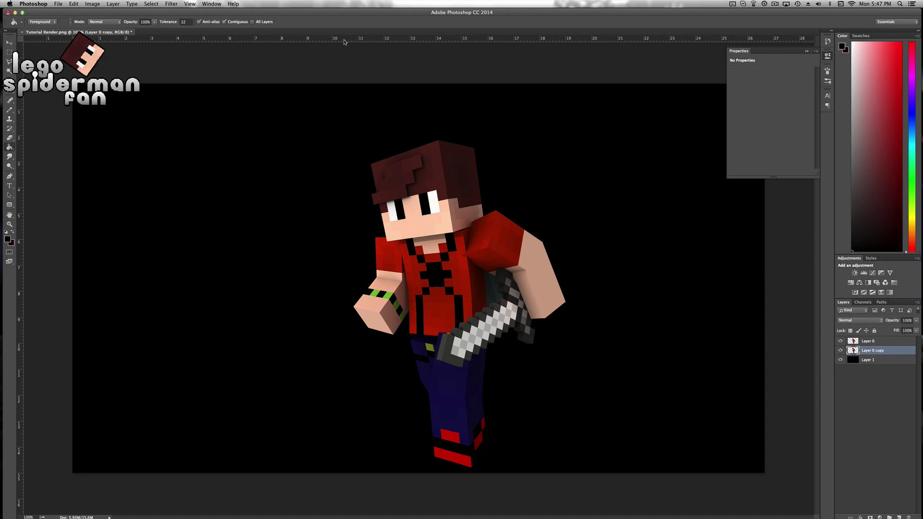
left_click(158, 3)
mouse_move(180, 3)
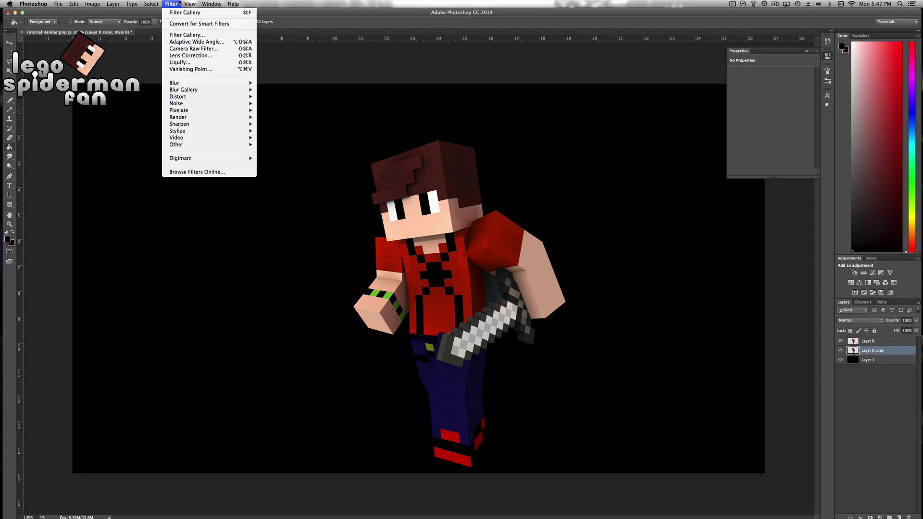
mouse_move(170, 83)
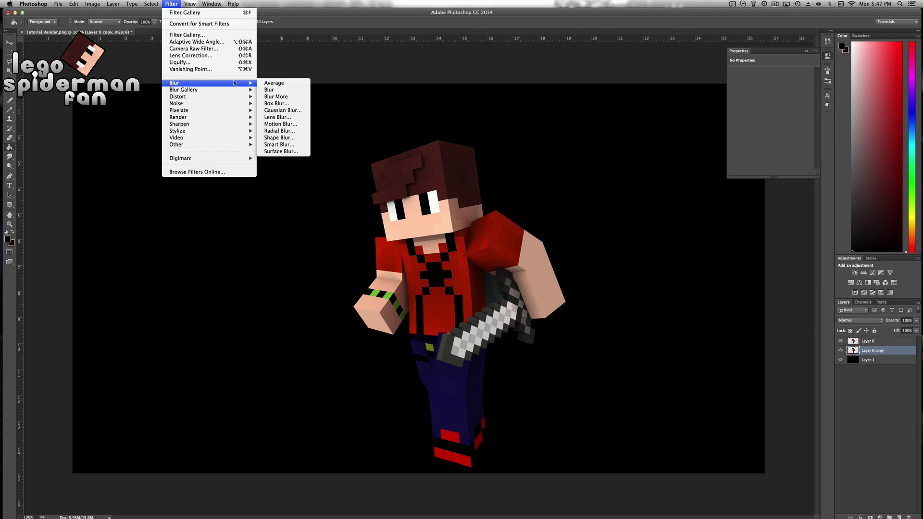
left_click(284, 111)
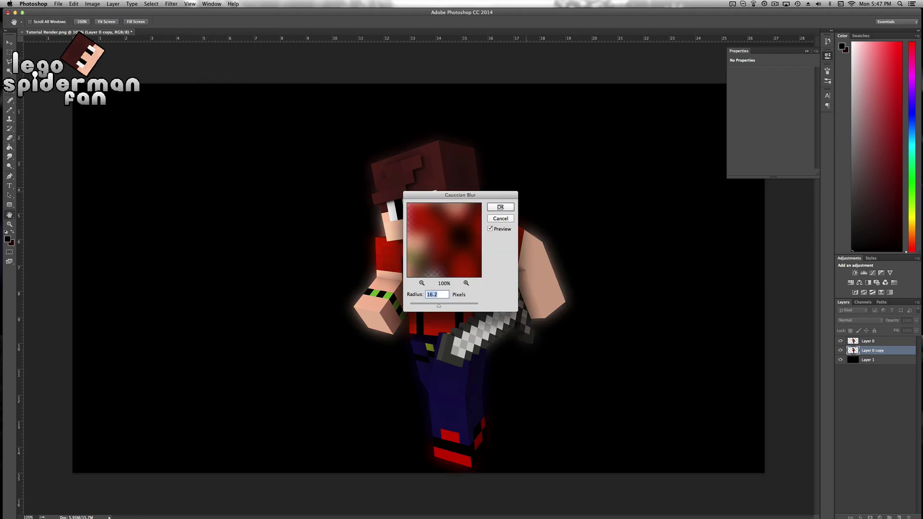
left_click(500, 219)
Try a Motion Blur with angle 0 and a distance of 240 pixels on the character copy.
left_click(170, 3)
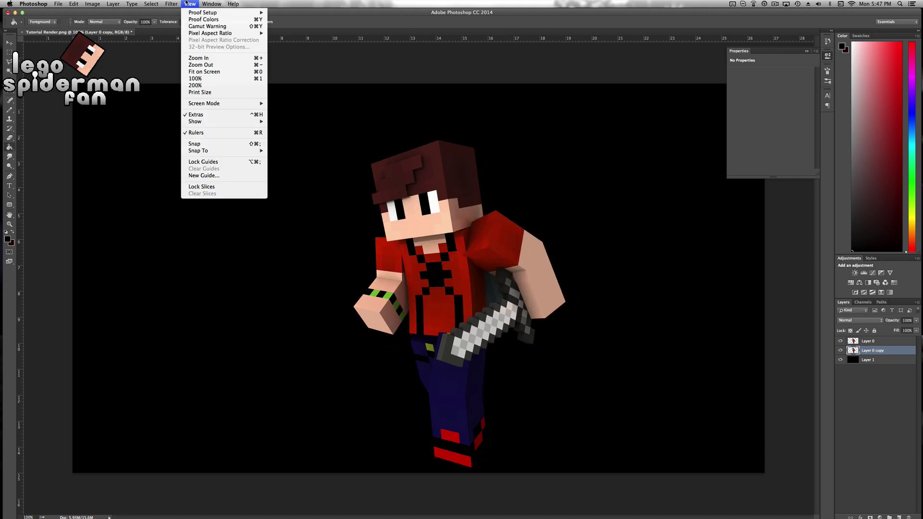
mouse_move(183, 82)
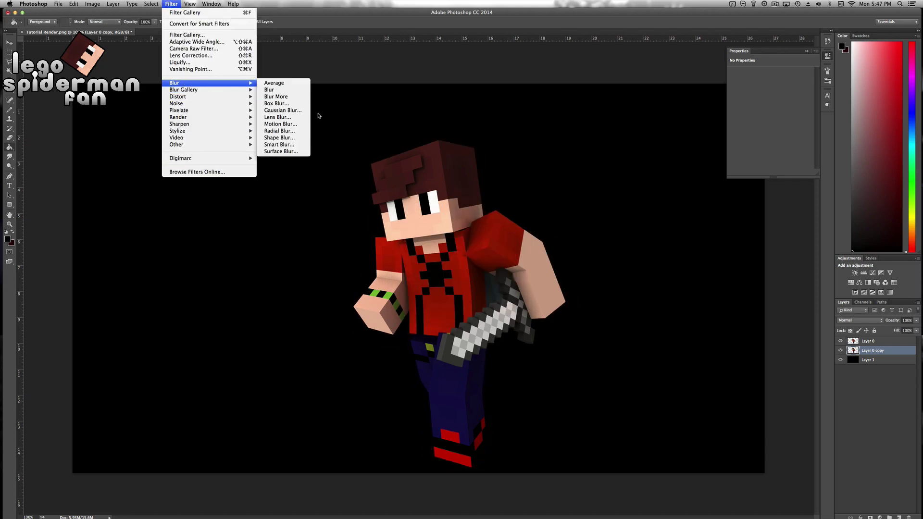
left_click(290, 126)
left_click_drag(149, 289, 153, 292)
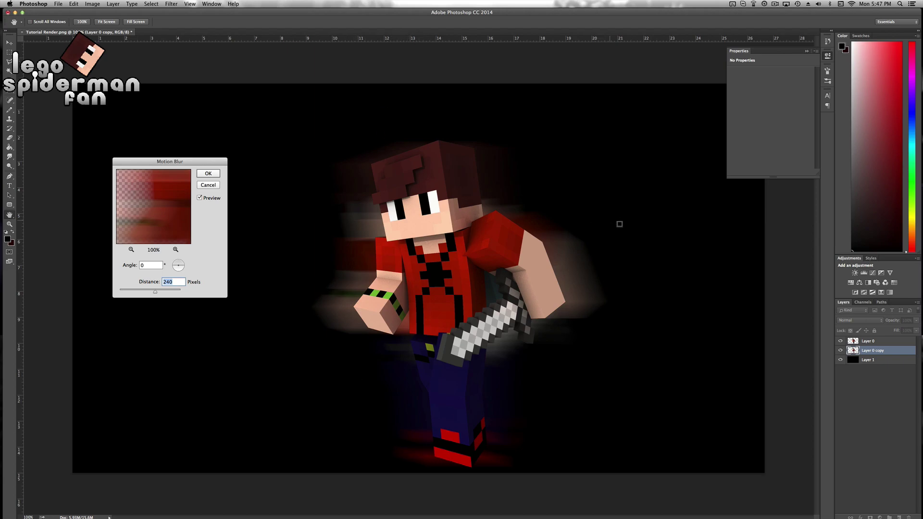
left_click(208, 186)
Apply a Gaussian Blur with a radius of 16.2 pixels to the character copy for a glow.
left_click(172, 3)
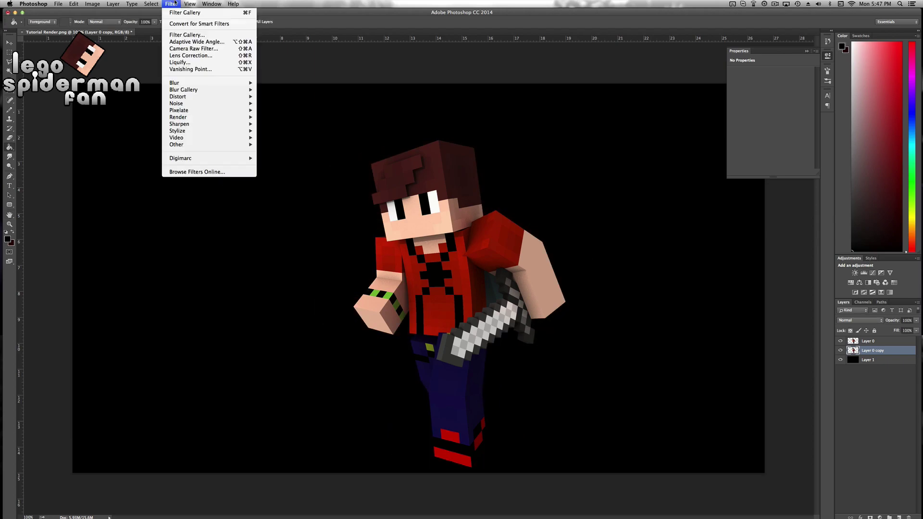
mouse_move(207, 84)
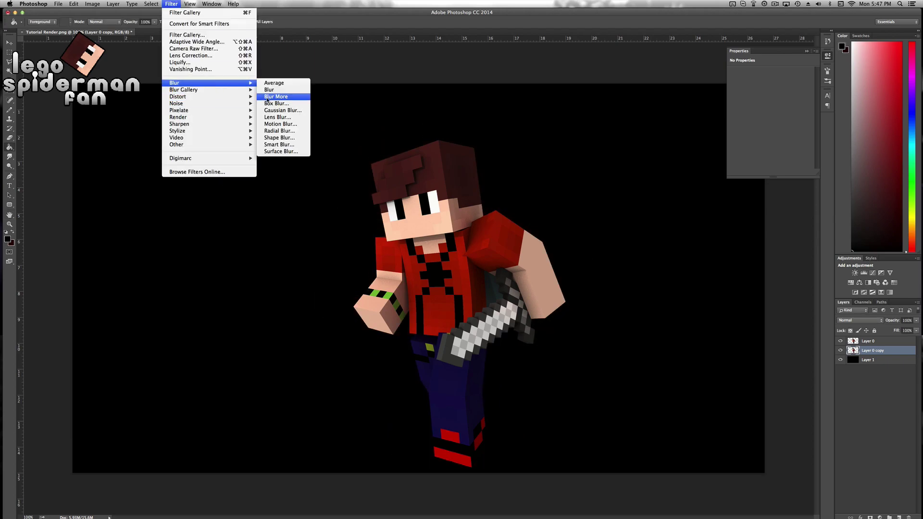
left_click(277, 111)
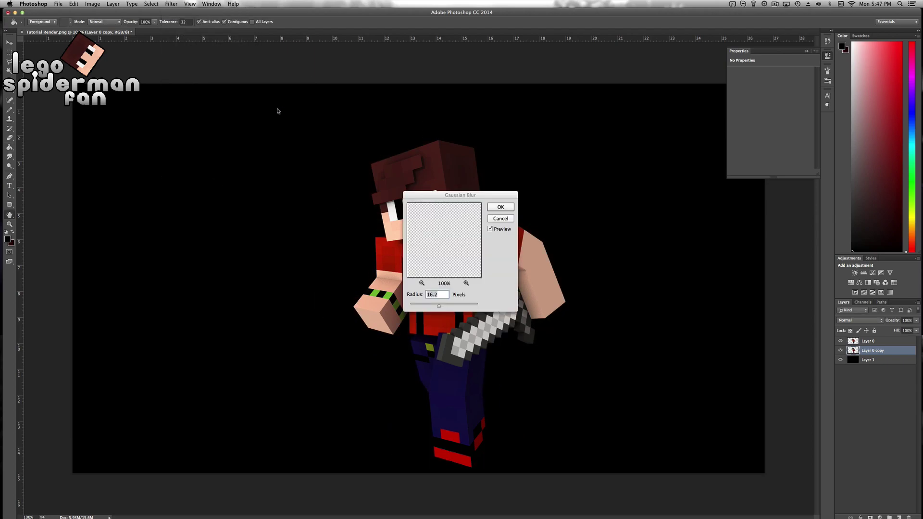
left_click(502, 209)
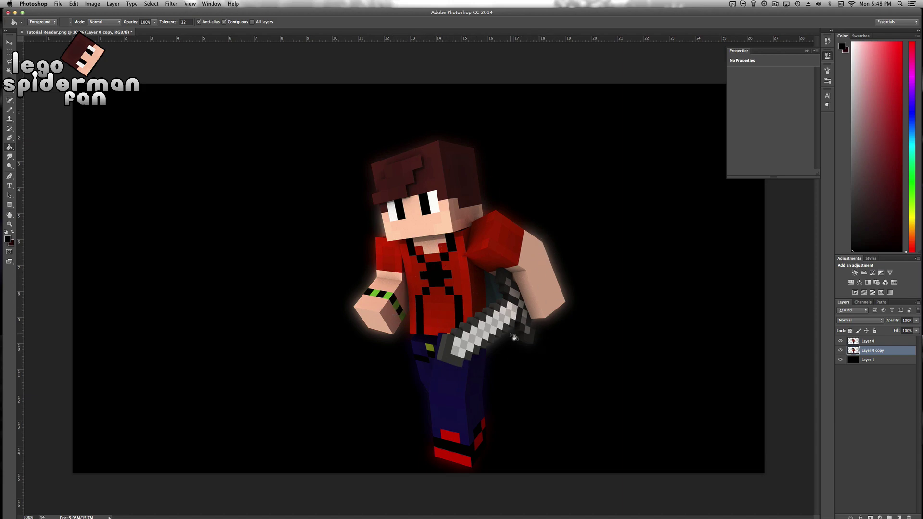
Add a Gradient Overlay layer style to the original character layer.
left_click(894, 342)
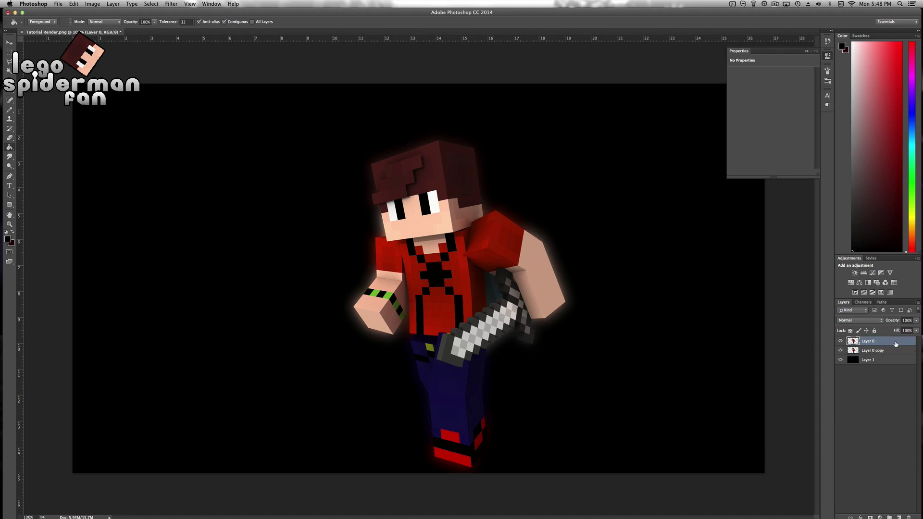
double_click(896, 342)
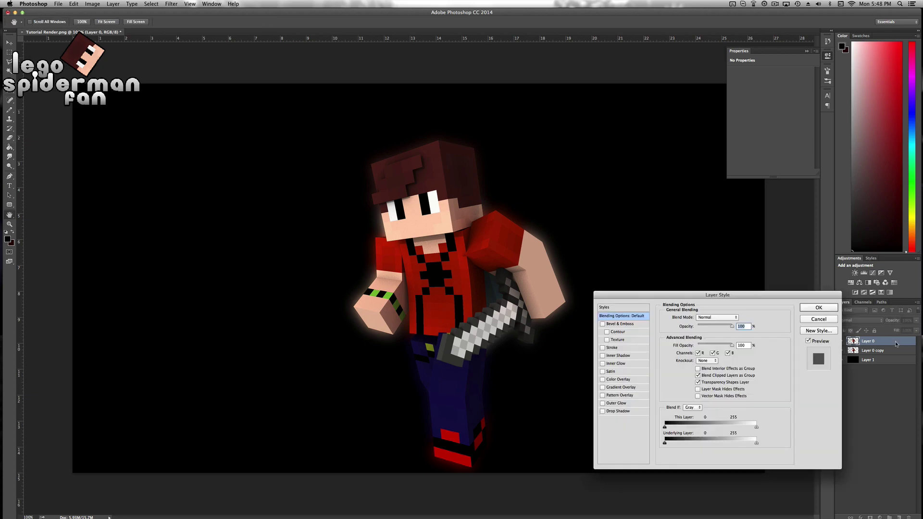
left_click(625, 391)
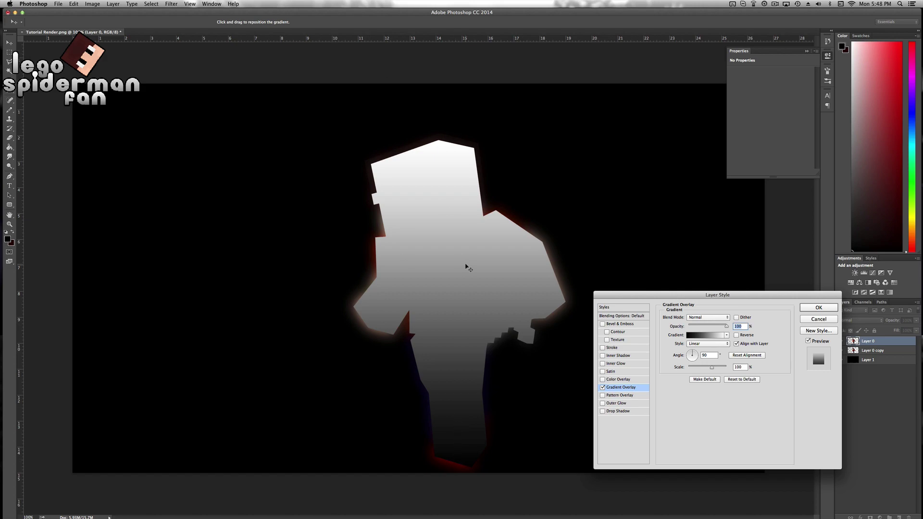
Open the Gradient Overlay's black-to-white gradient for editing.
left_click(705, 335)
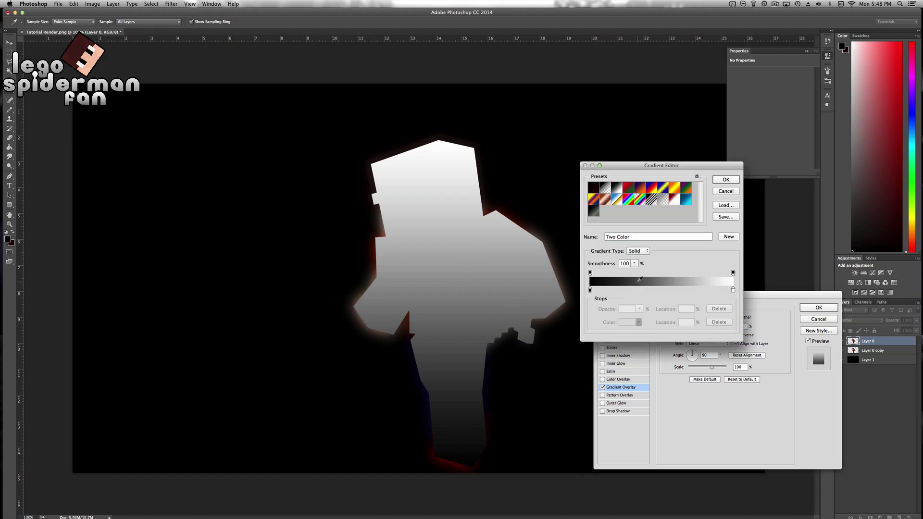
left_click(591, 290)
left_click(669, 290)
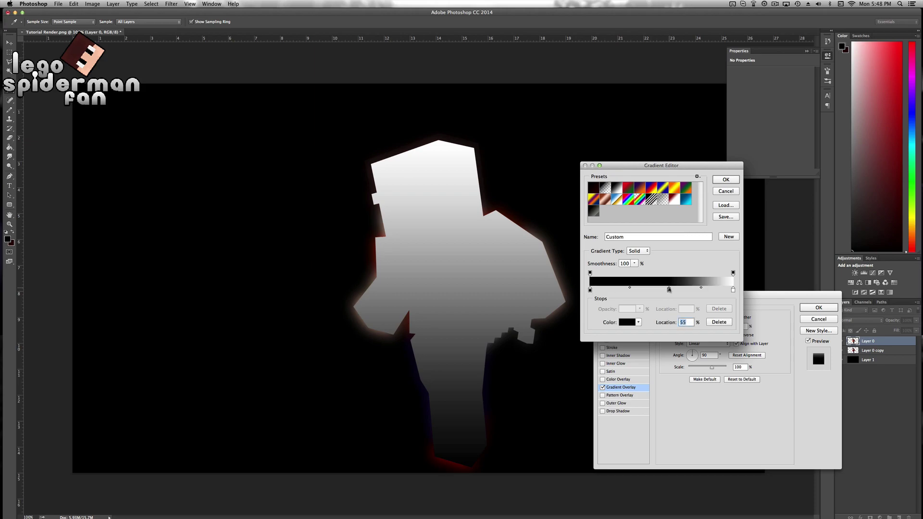
left_click(719, 323)
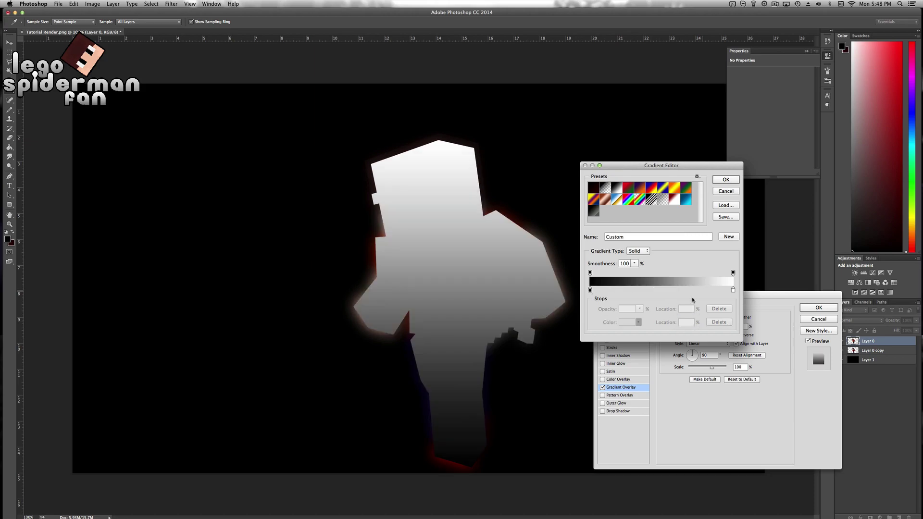
left_click(625, 290)
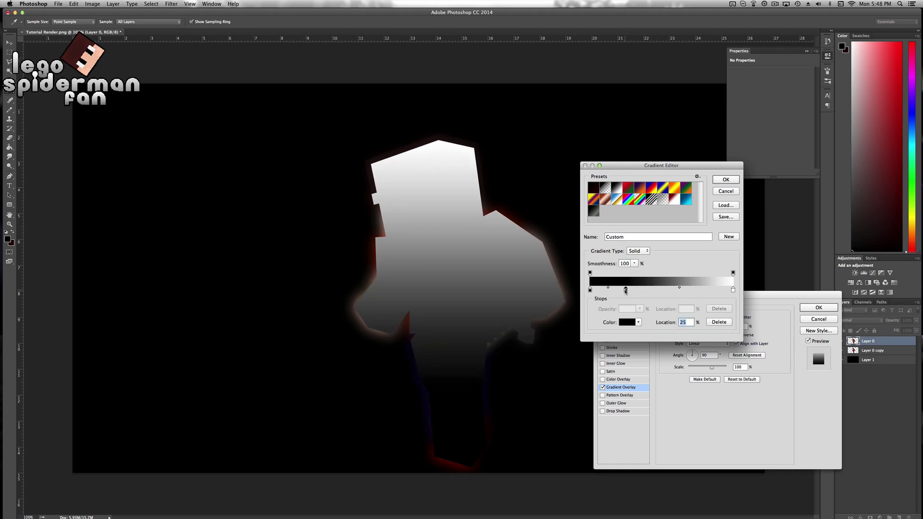
left_click_drag(625, 290, 627, 290)
left_click(724, 324)
Shift the gradient's color midpoint to 70% so the black covers more of the character, and accept the gradient.
left_click(591, 290)
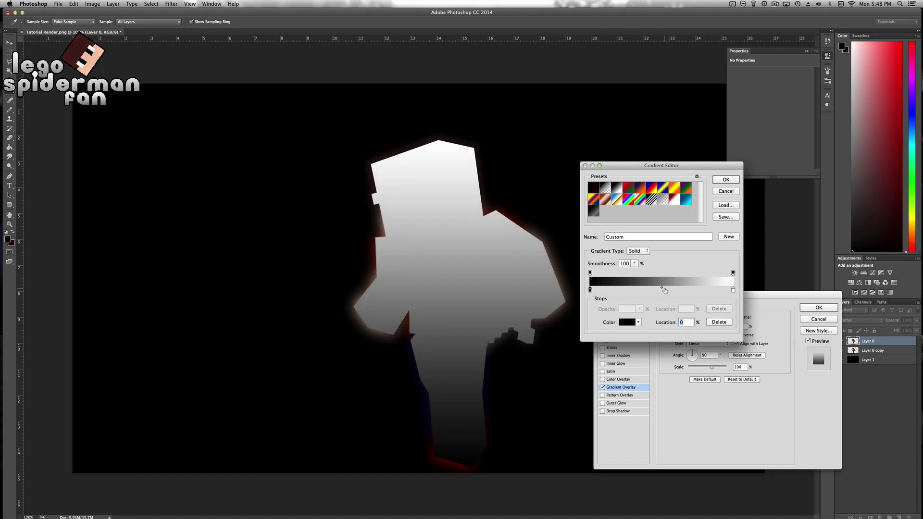
left_click_drag(663, 289, 693, 290)
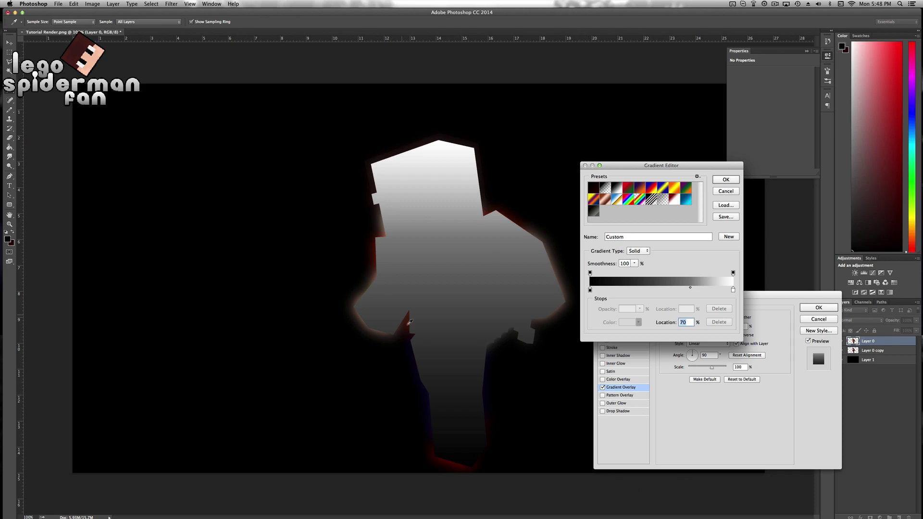
left_click(726, 180)
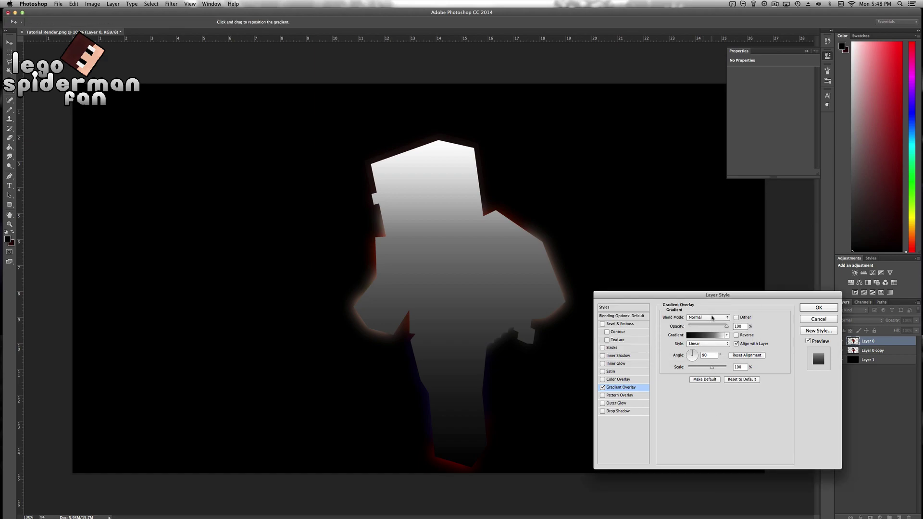
Set the Gradient Overlay's blend mode to Overlay and adjust its opacity.
left_click(703, 318)
left_click(710, 395)
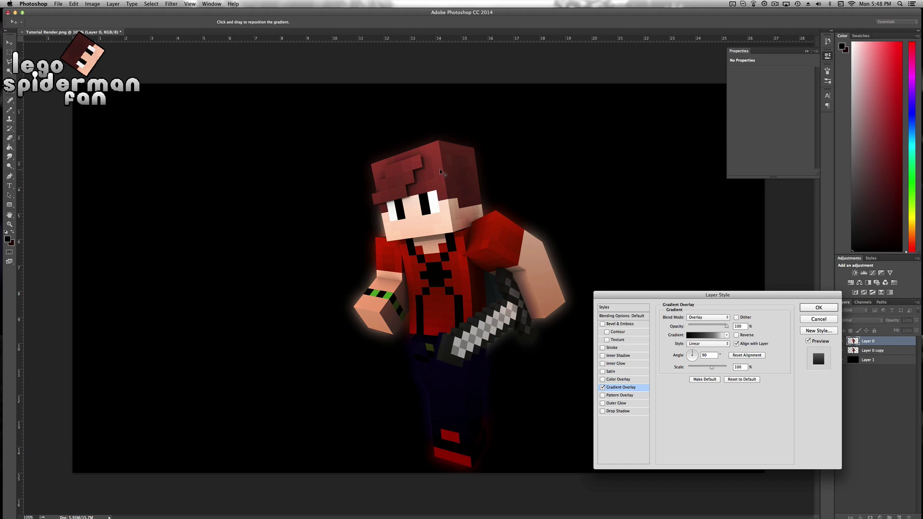
mouse_move(720, 326)
left_mouse_down()
mouse_move(706, 332)
mouse_move(714, 348)
mouse_move(727, 327)
left_mouse_up()
Add a Satin effect to the character layer with Overlay blend mode and 5% opacity.
left_click(615, 372)
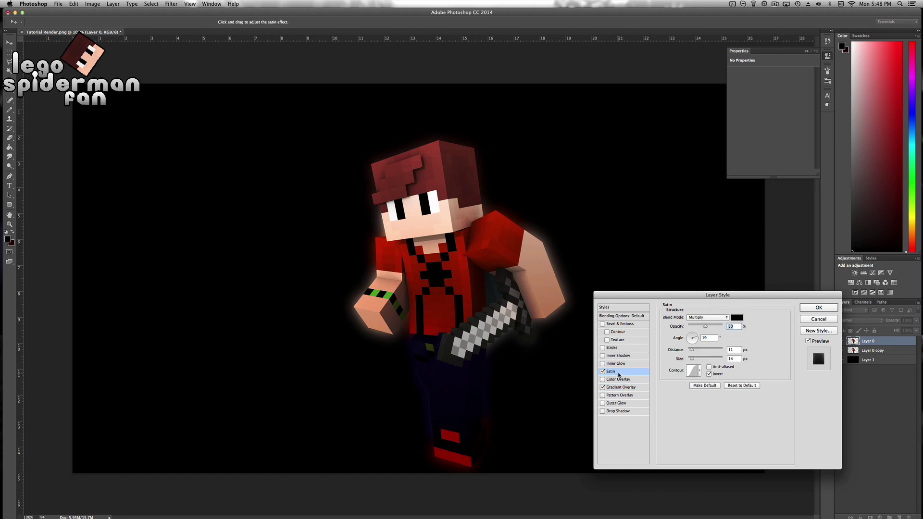
left_click(707, 318)
left_click(705, 374)
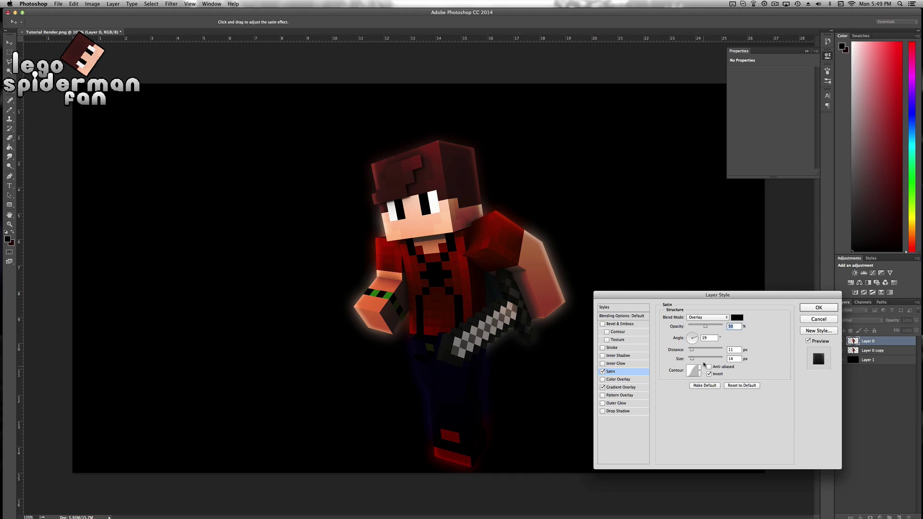
left_click_drag(699, 328, 690, 328)
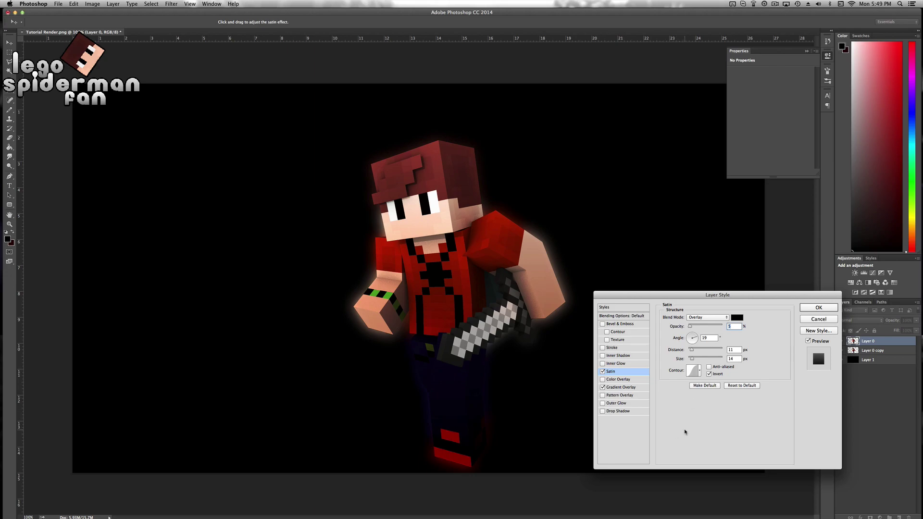
Add an Inner Glow effect to the character layer with a very pale pink, nearly white color.
left_click(622, 365)
left_click(680, 346)
left_click(460, 178)
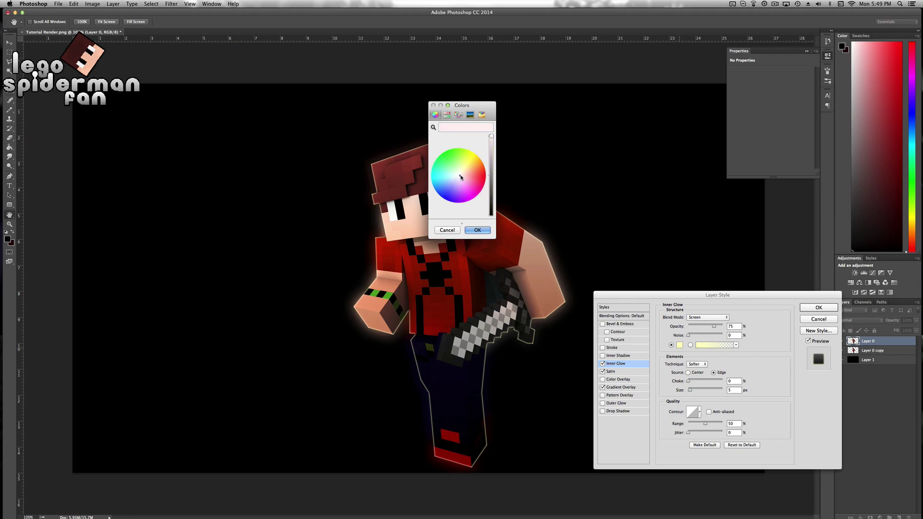
left_click(482, 230)
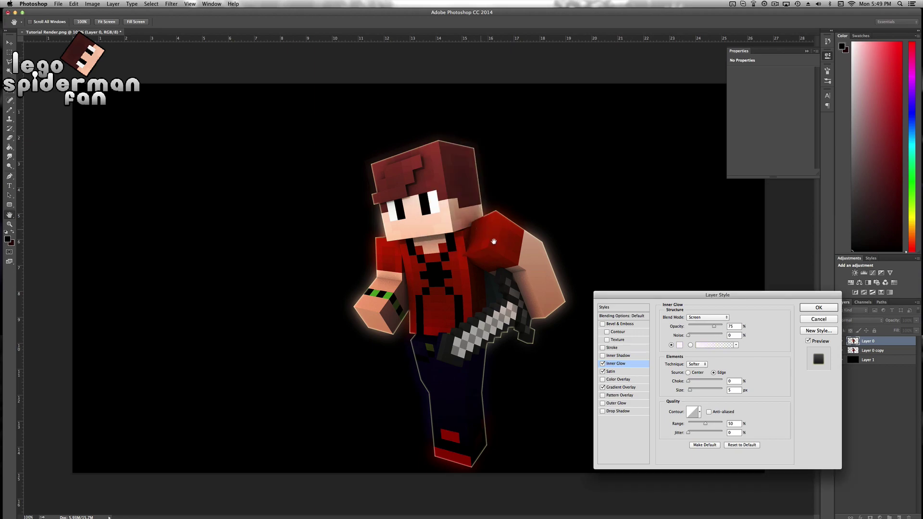
Try the Inner Glow with a size of about 16 px and 0% choke.
left_click_drag(692, 390, 691, 381)
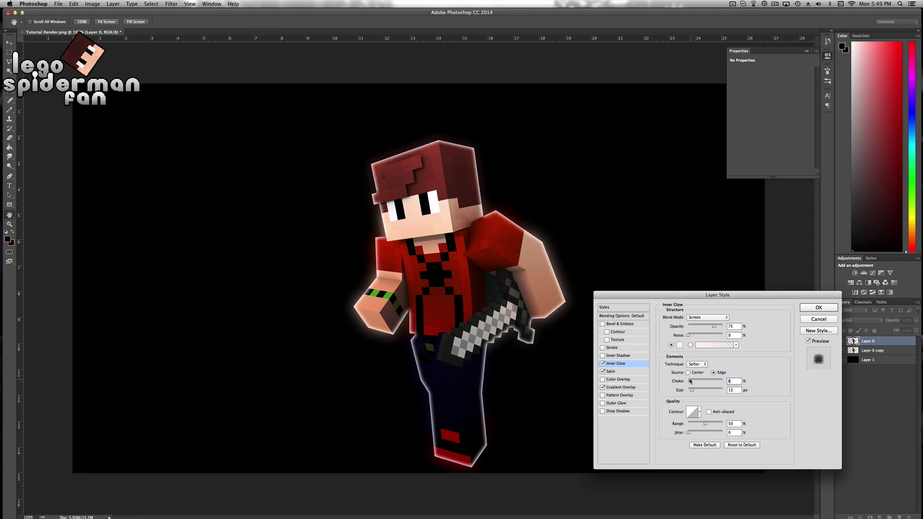
left_click_drag(691, 390, 693, 390)
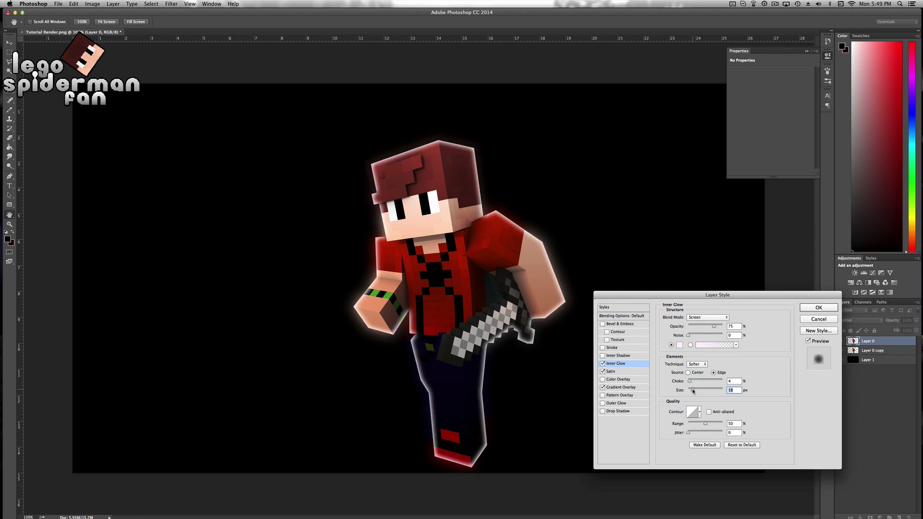
left_click_drag(691, 381, 689, 383)
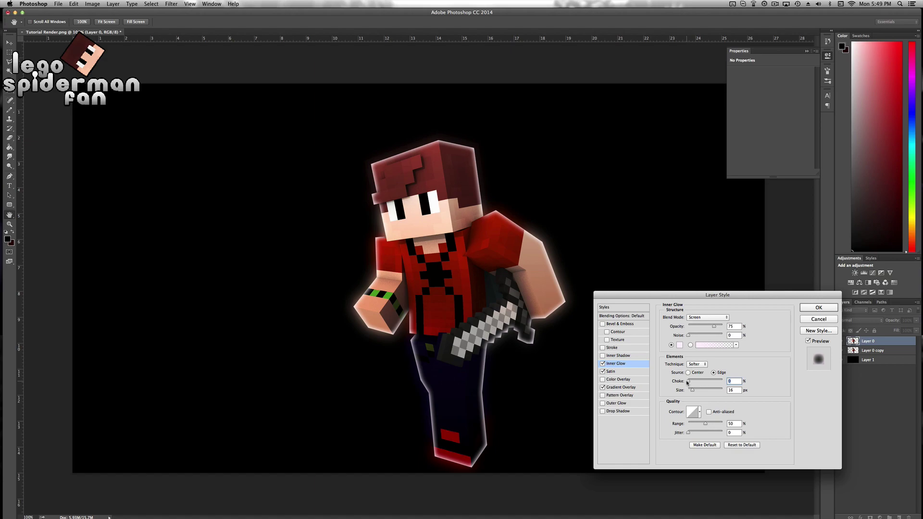
Set the Inner Glow to Overlay blend mode with 5 px size and 21% choke, reduce its opacity, and apply the layer style.
left_click(710, 318)
left_click(706, 344)
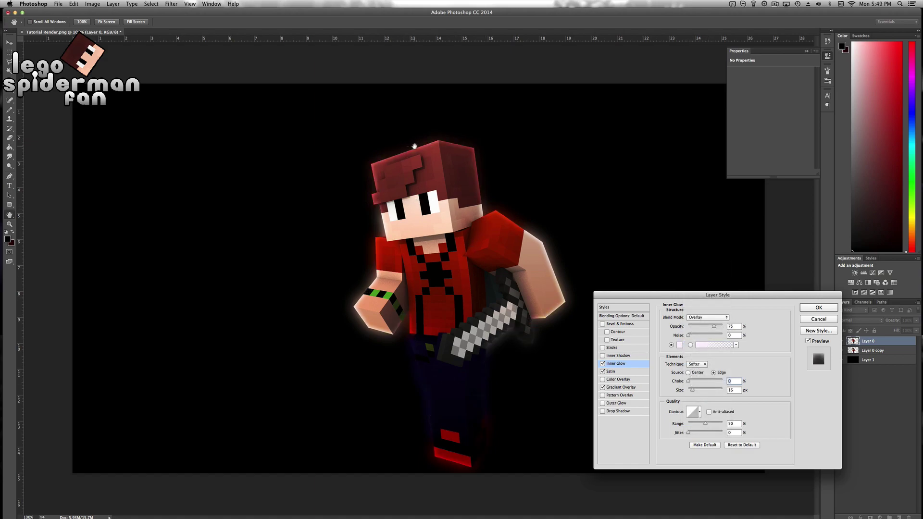
left_click_drag(690, 382, 690, 388)
left_click_drag(699, 381, 696, 382)
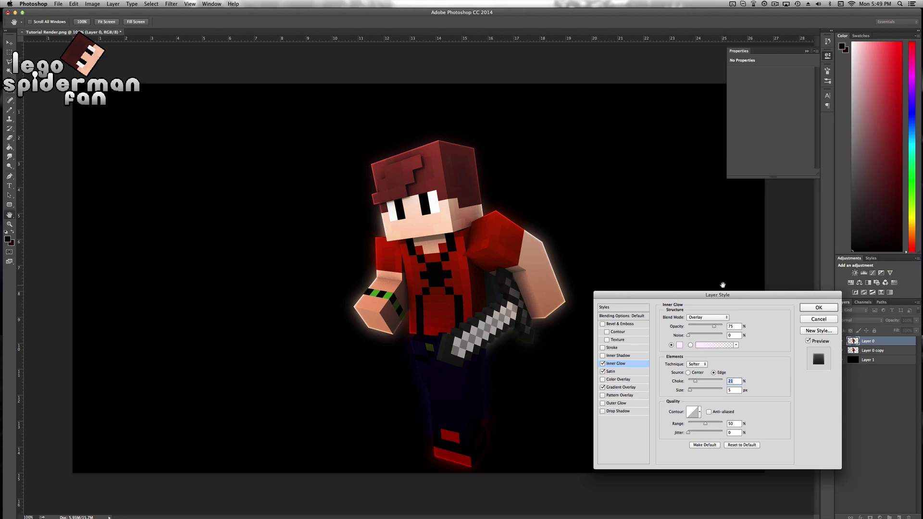
left_click_drag(716, 328, 705, 332)
left_click(819, 307)
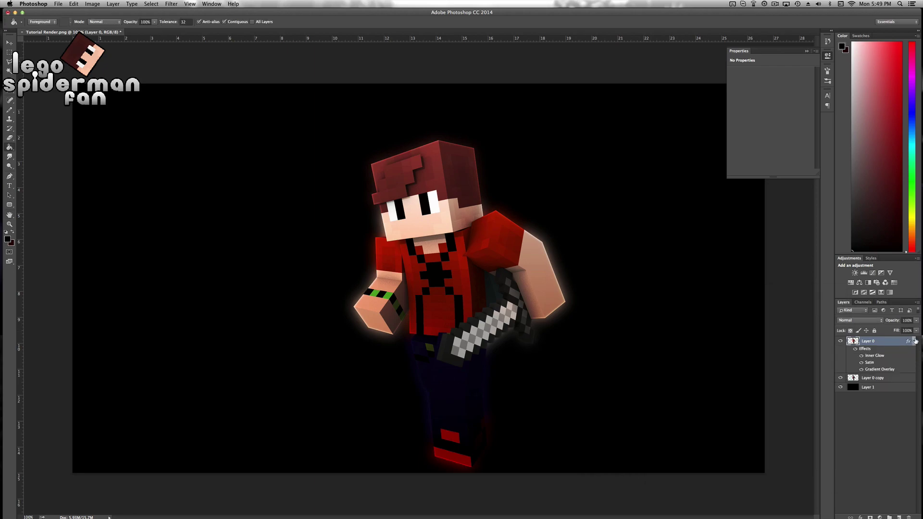
Collapse the effects list of Layer 0 and duplicate the styled character layer.
left_click(913, 341)
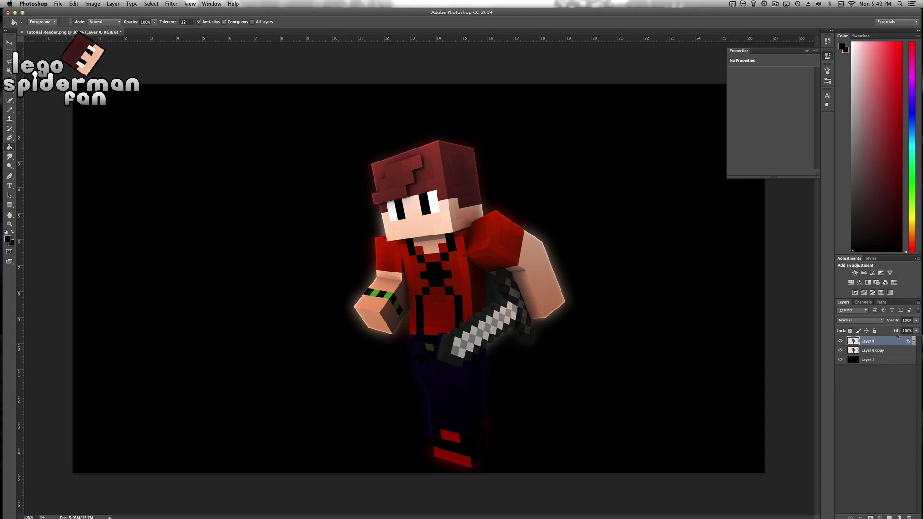
left_click(879, 351)
left_click(878, 343)
left_click_drag(884, 345, 899, 517)
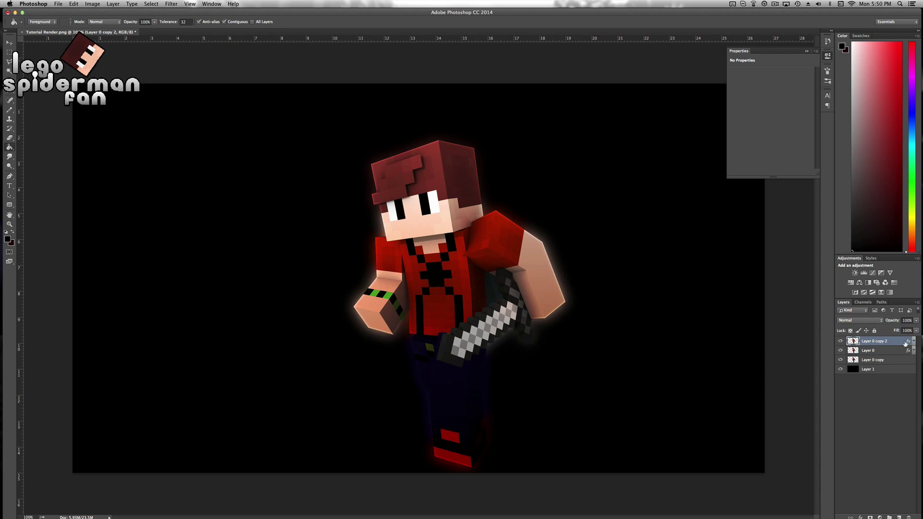
Rasterize the layer style of the new top character copy.
right_click(882, 342)
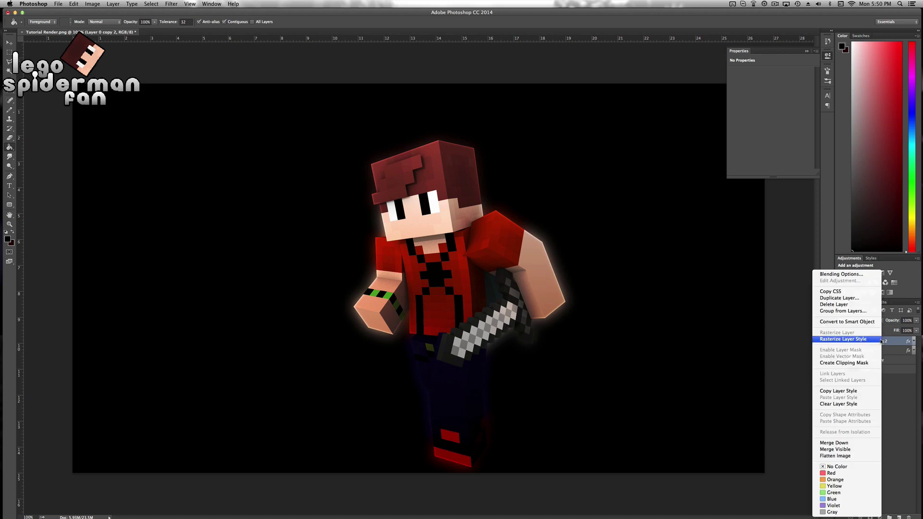
left_click(836, 340)
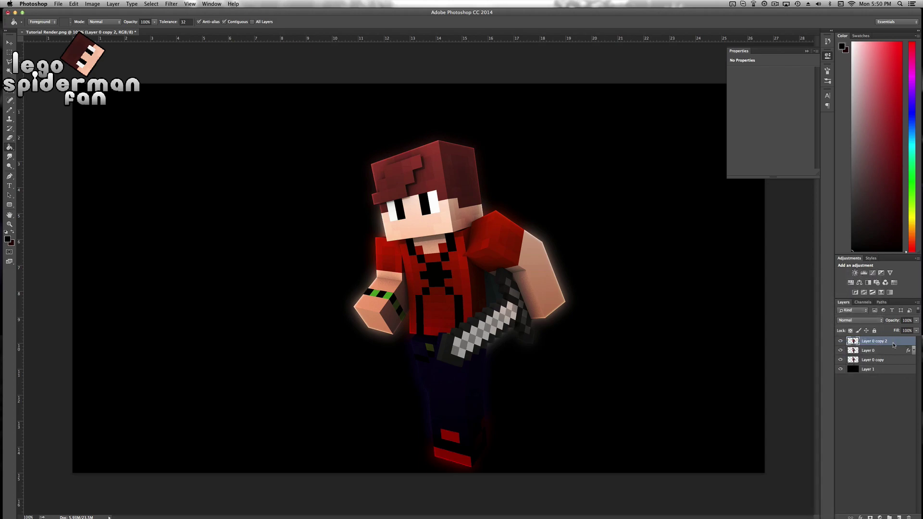
right_click(893, 344)
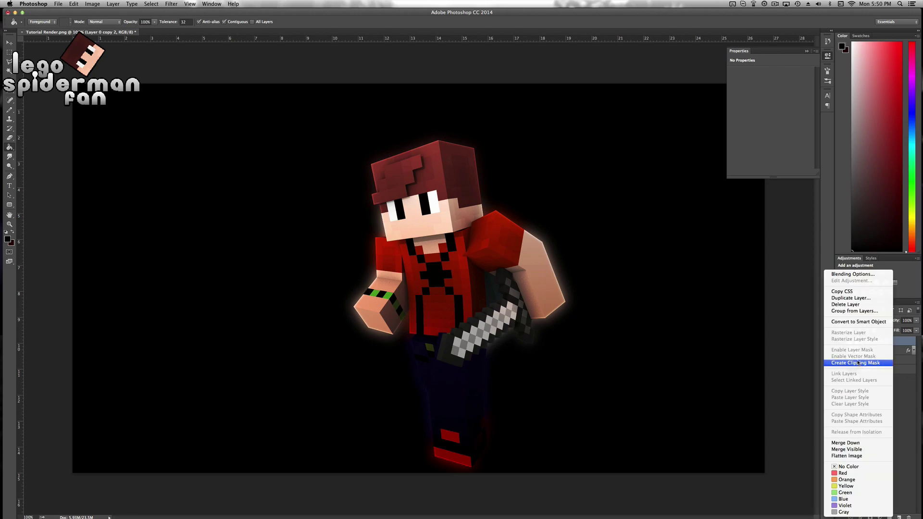
left_click(906, 410)
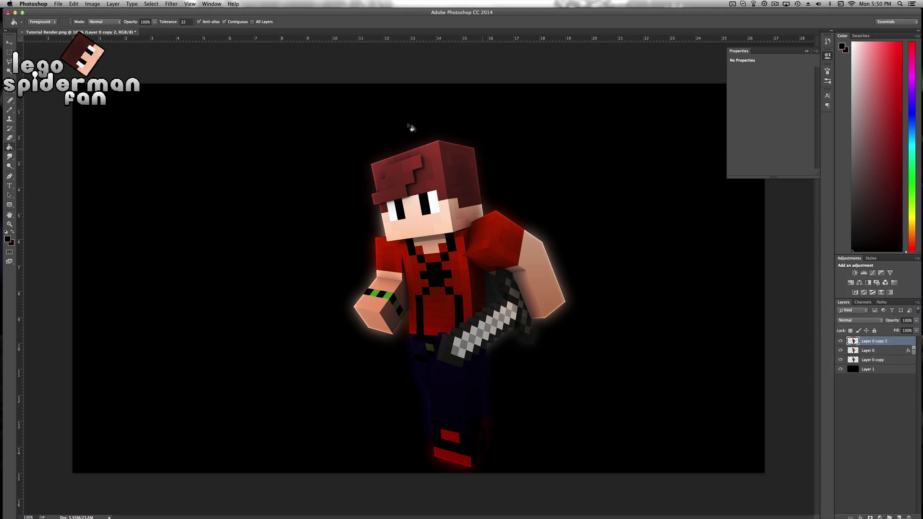
Apply the Glowing Edges filter to the rasterized copy with edge width 2, edge brightness 6 and smoothness 5.
left_click(169, 3)
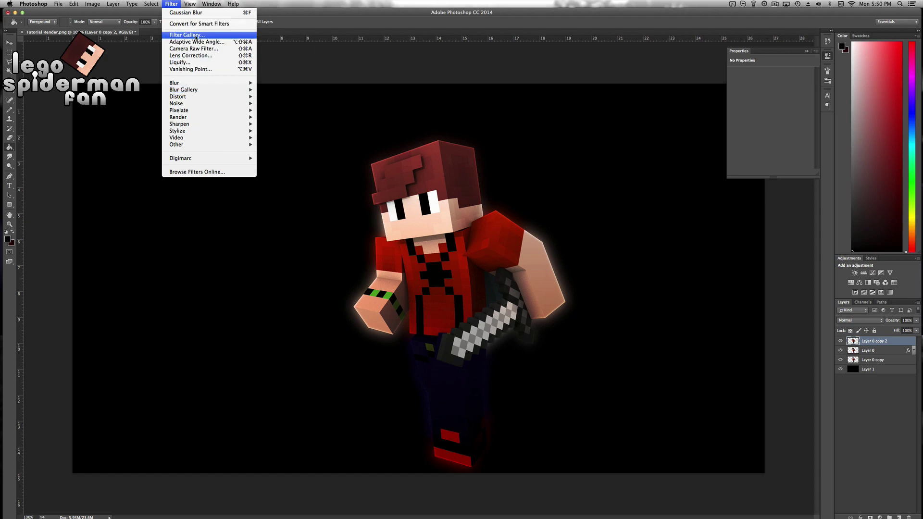
left_click(190, 35)
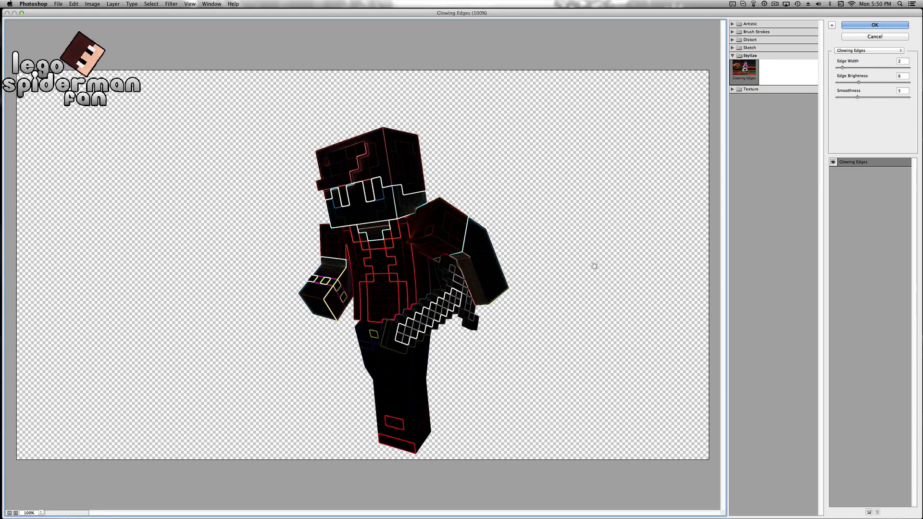
left_click(733, 56)
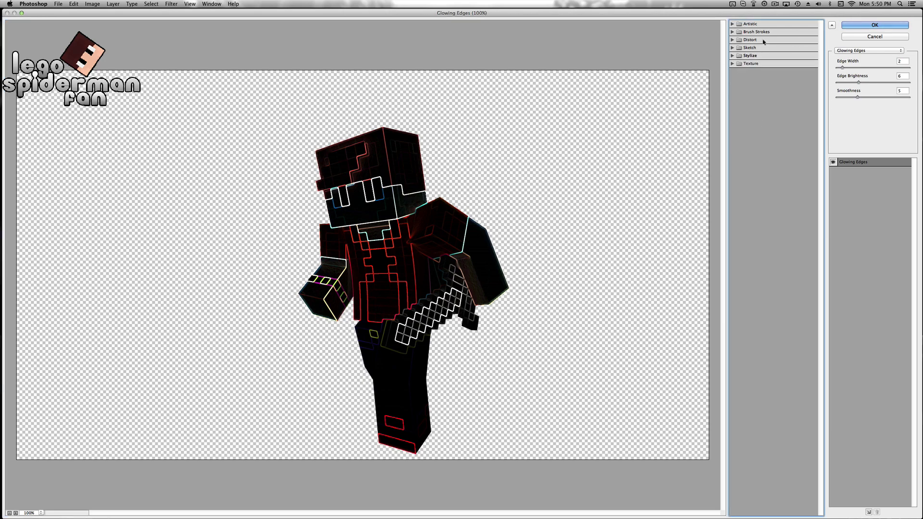
left_click(754, 24)
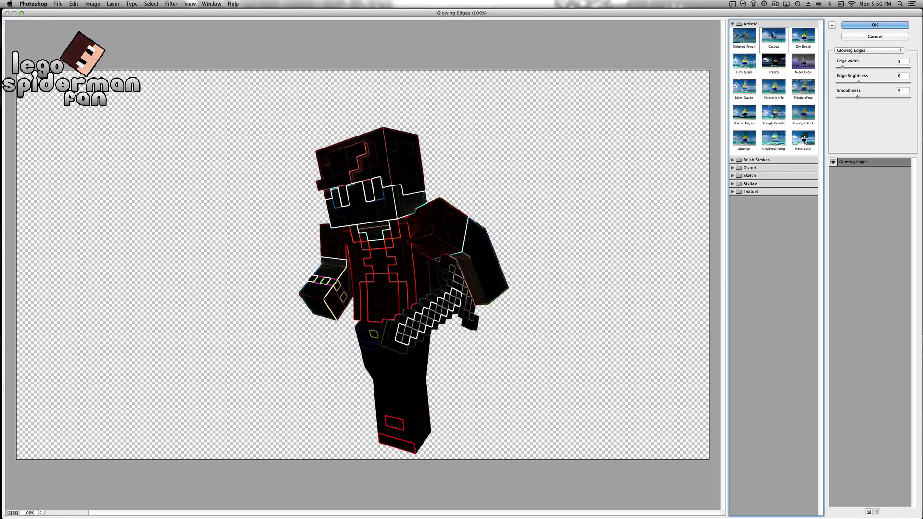
left_click(733, 24)
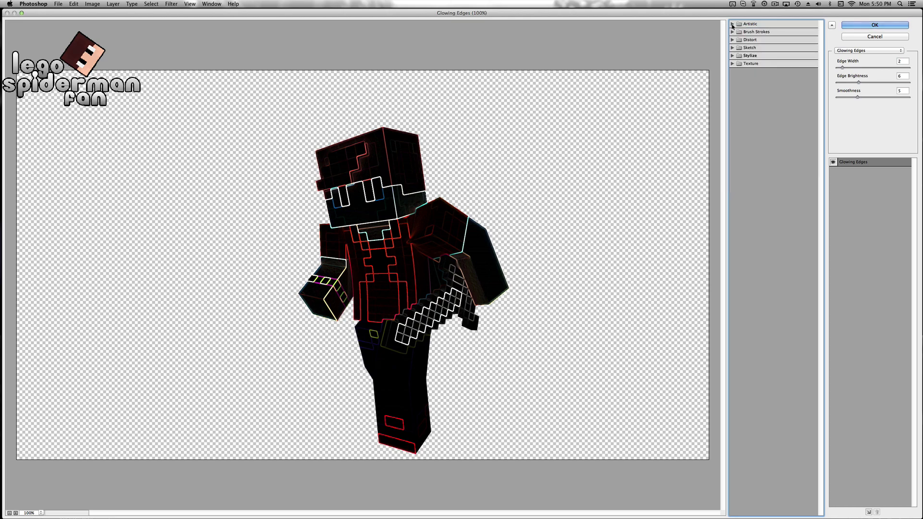
left_click(749, 57)
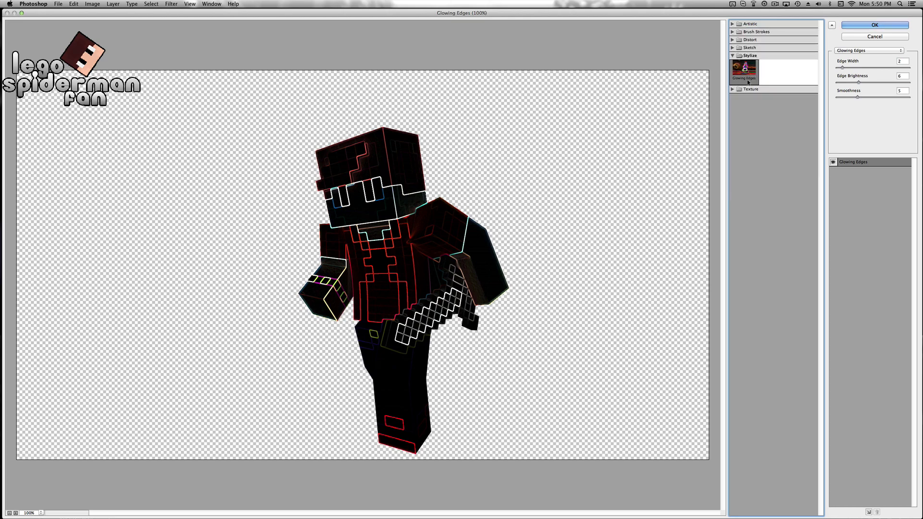
left_click(876, 24)
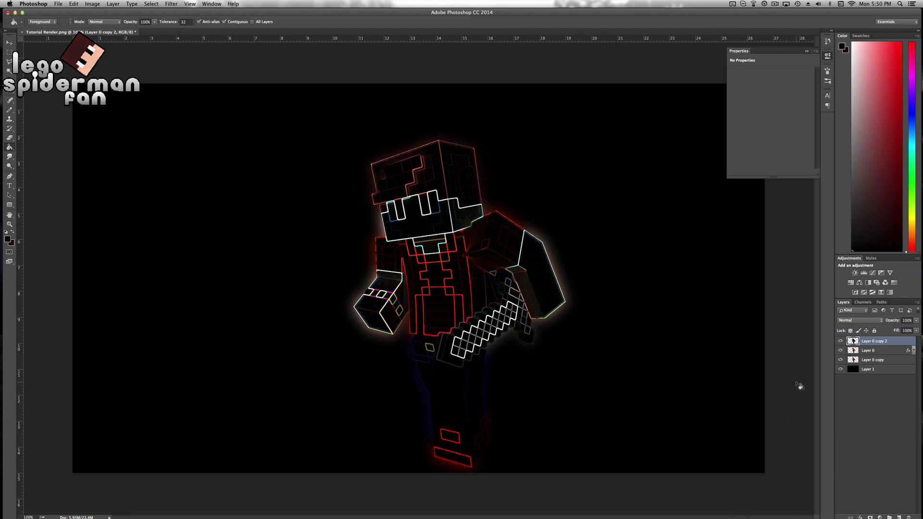
Lower the opacity of the glowing-edges layer to 10% and keep that layer selected.
left_click(916, 321)
left_click(896, 329)
left_click_drag(893, 330, 888, 329)
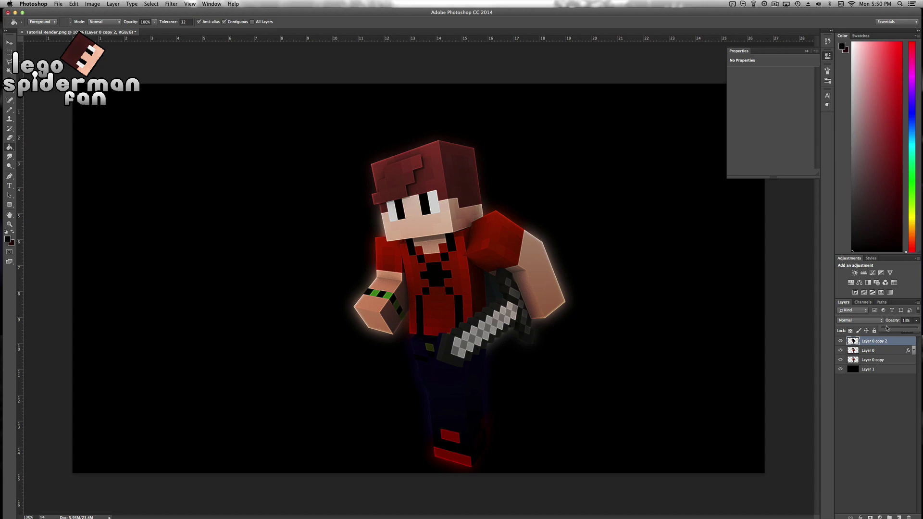
left_click(853, 455)
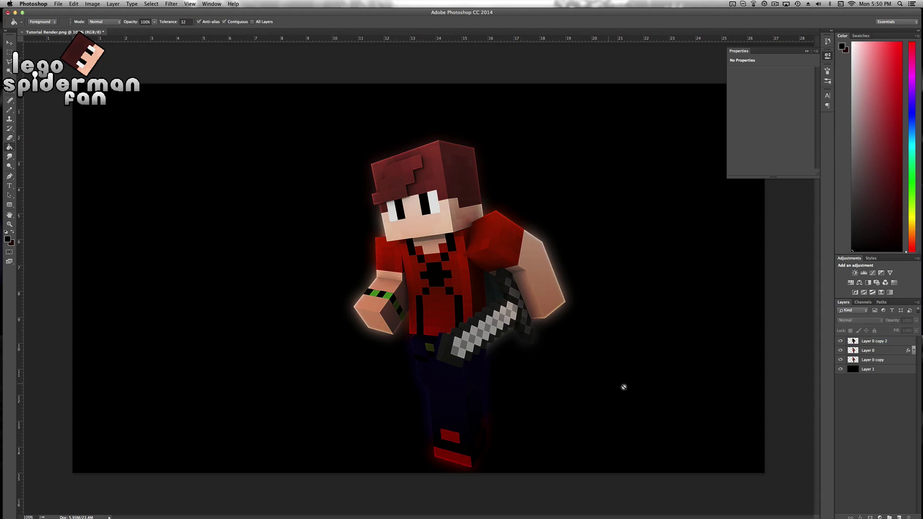
left_click(879, 341)
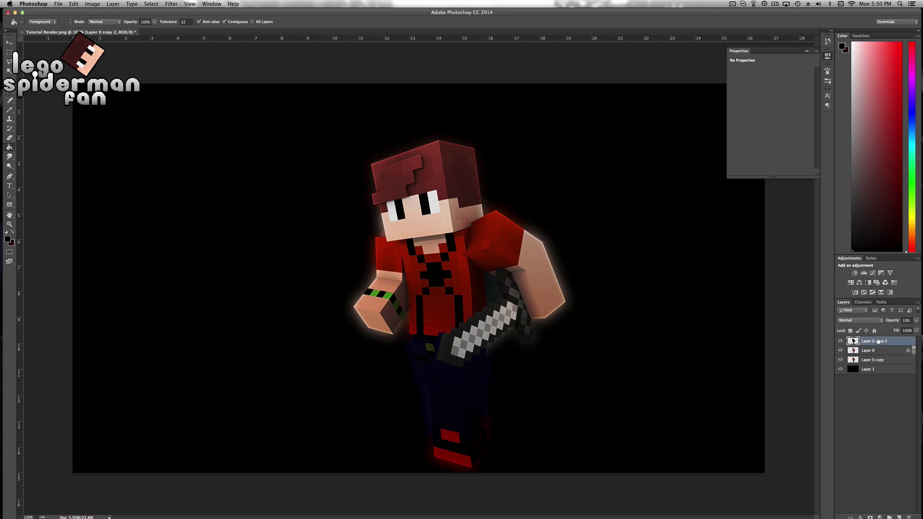
Set the opacity of the glowing-edges layer, Layer 0 copy 2, to 15%.
left_click(917, 320)
left_click_drag(905, 330, 892, 330)
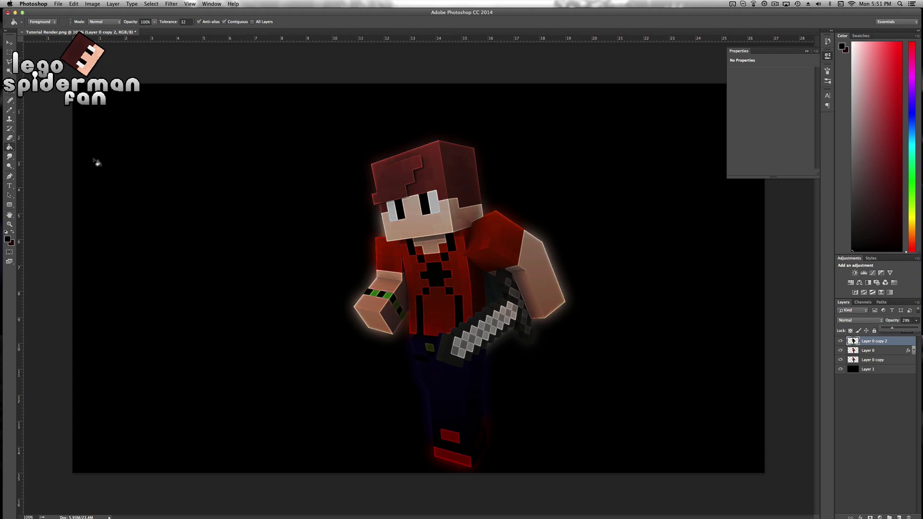
left_click(10, 137)
mouse_move(407, 213)
left_mouse_down()
mouse_move(414, 193)
mouse_move(400, 199)
mouse_move(410, 172)
mouse_move(409, 202)
left_mouse_up()
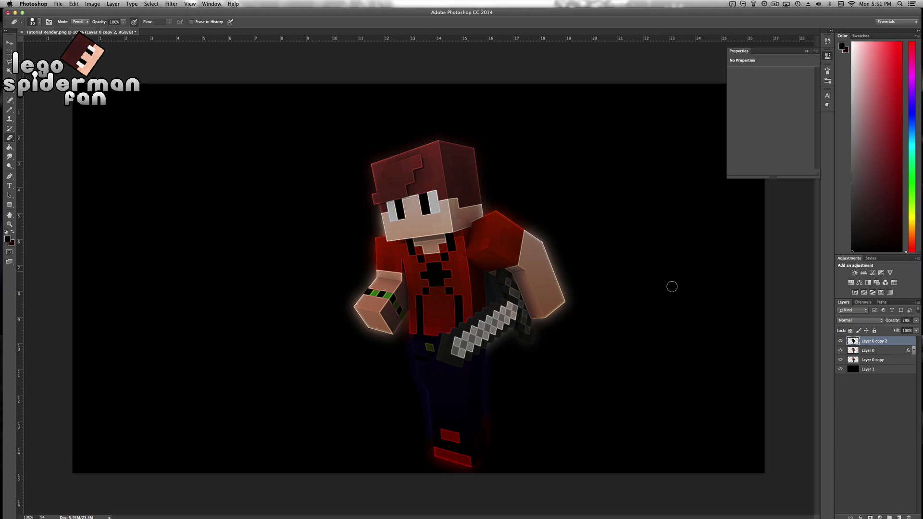
left_click(918, 320)
left_click_drag(893, 330, 888, 329)
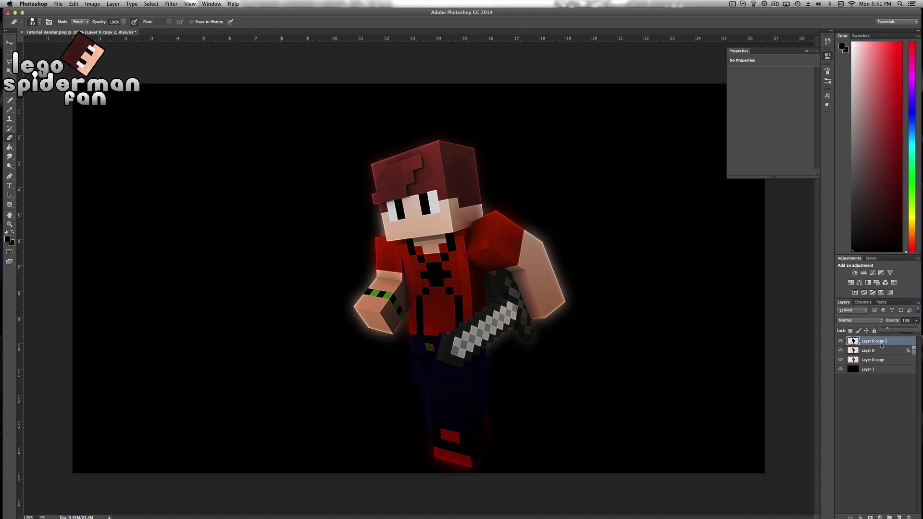
Hide and reshow the black background layer to check the character against transparency.
left_click(862, 421)
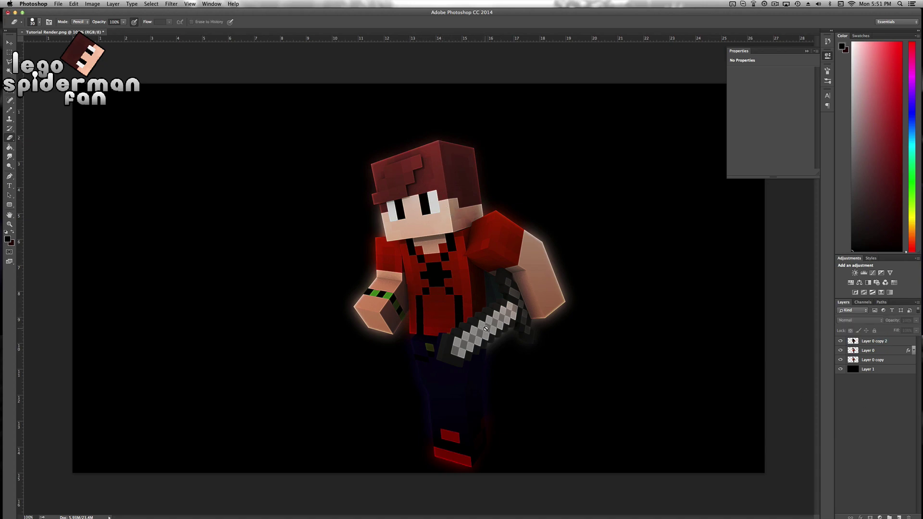
left_click(841, 370)
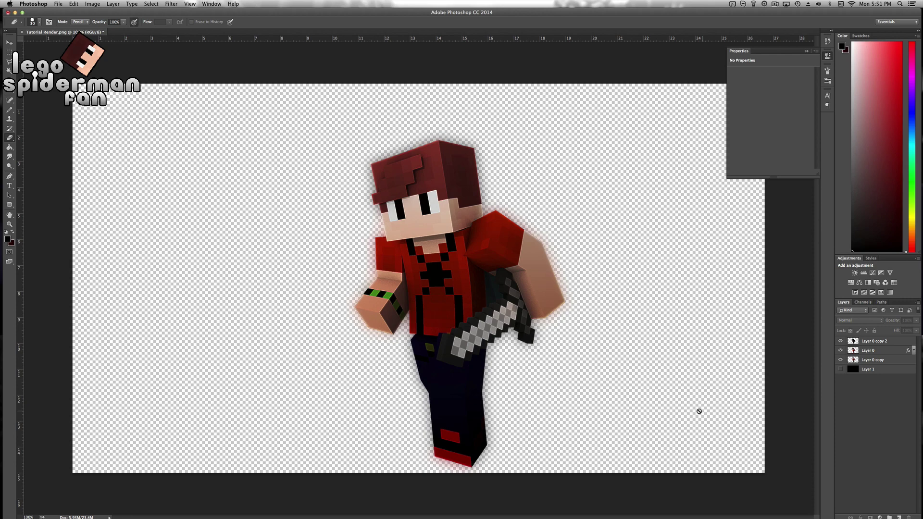
left_click(840, 369)
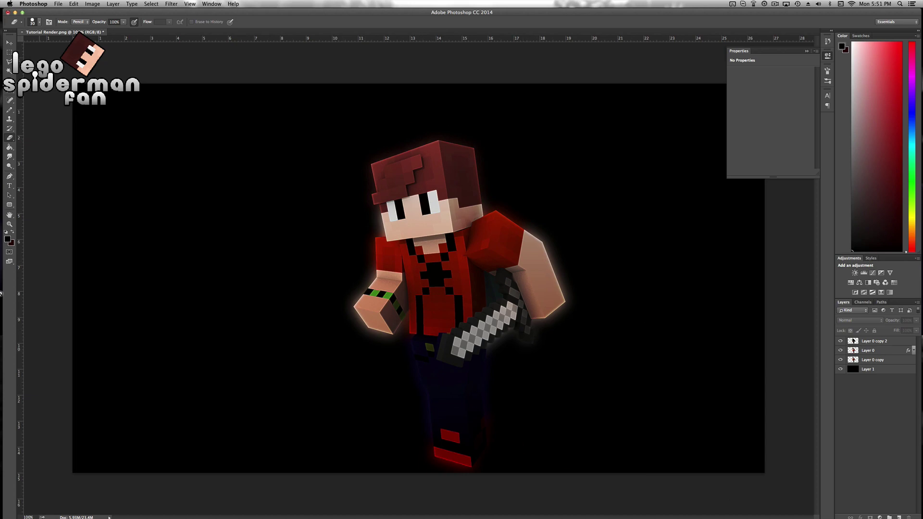
Duplicate the styled Layer 0 and rasterize the layer style of the new copy.
left_click(9, 156)
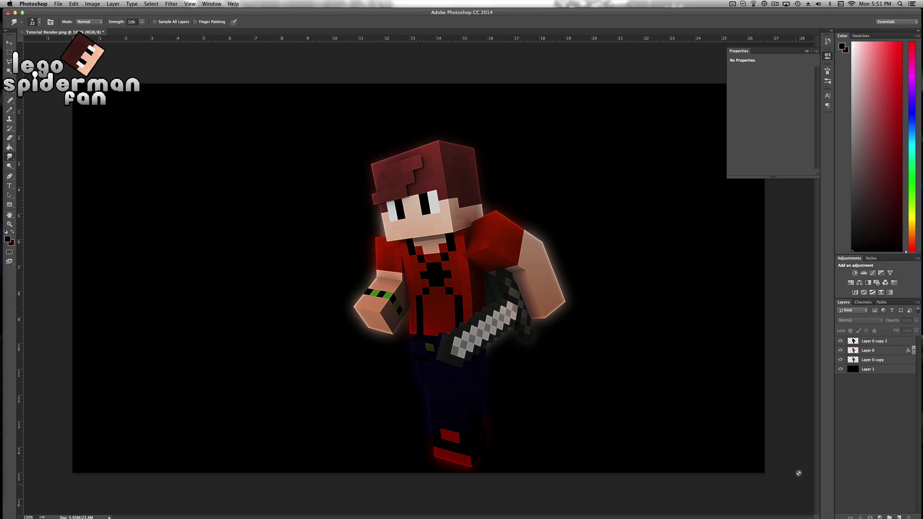
left_click(896, 342)
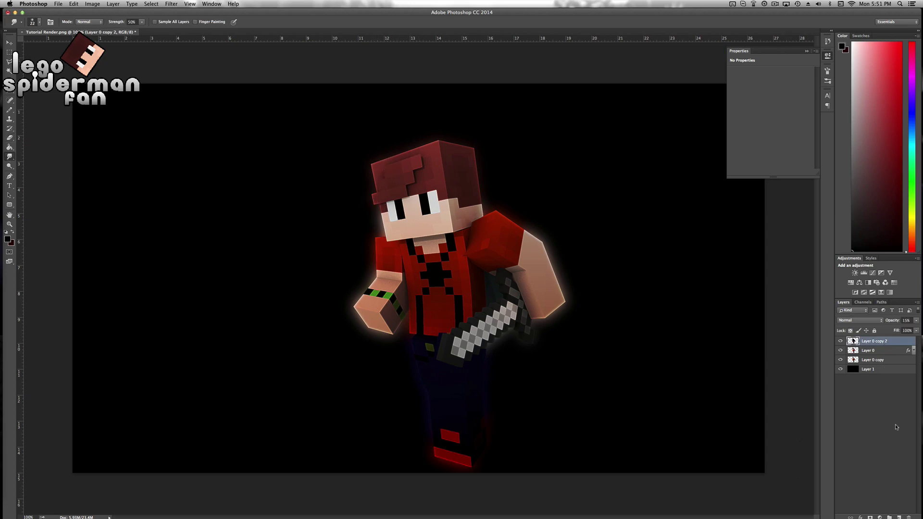
left_click(882, 351)
key("super+j")
right_click(903, 358)
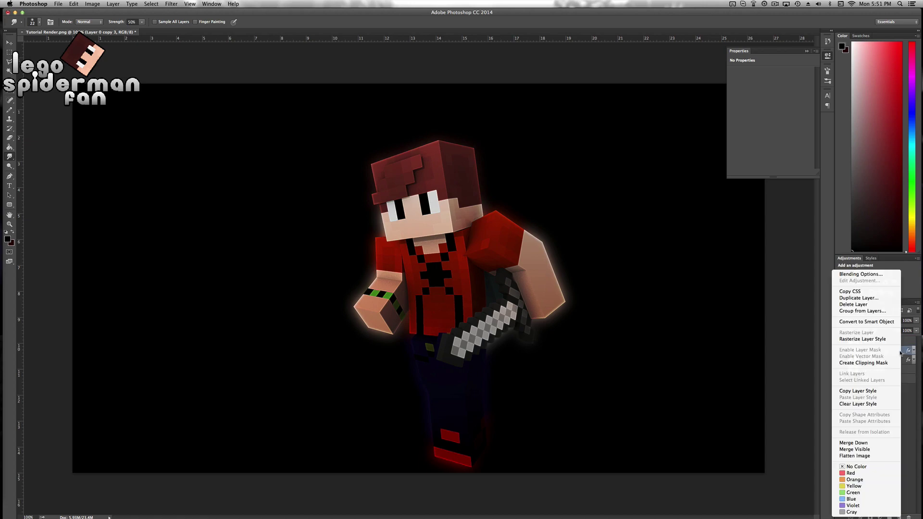
left_click(876, 343)
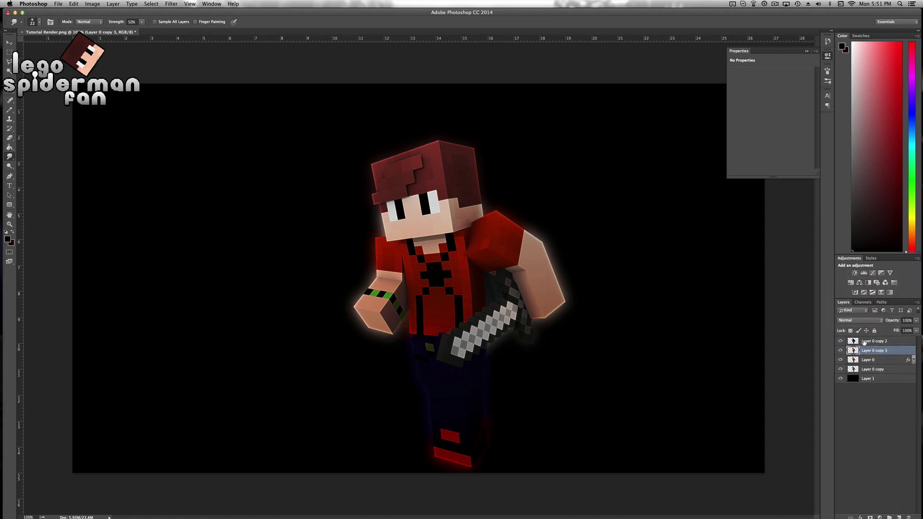
Smudge the outer edge of the sword arm's shoulder and upper arm on Layer 0 copy 3.
left_click(900, 360)
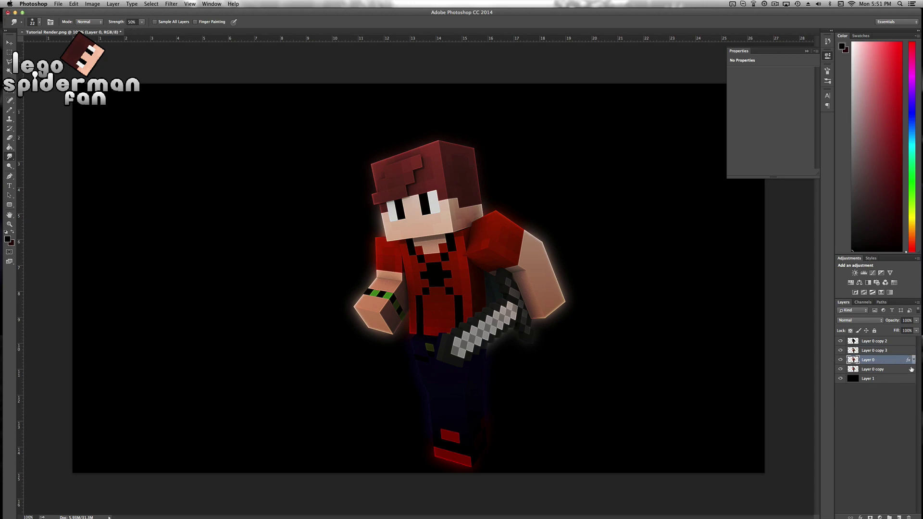
left_click(885, 354)
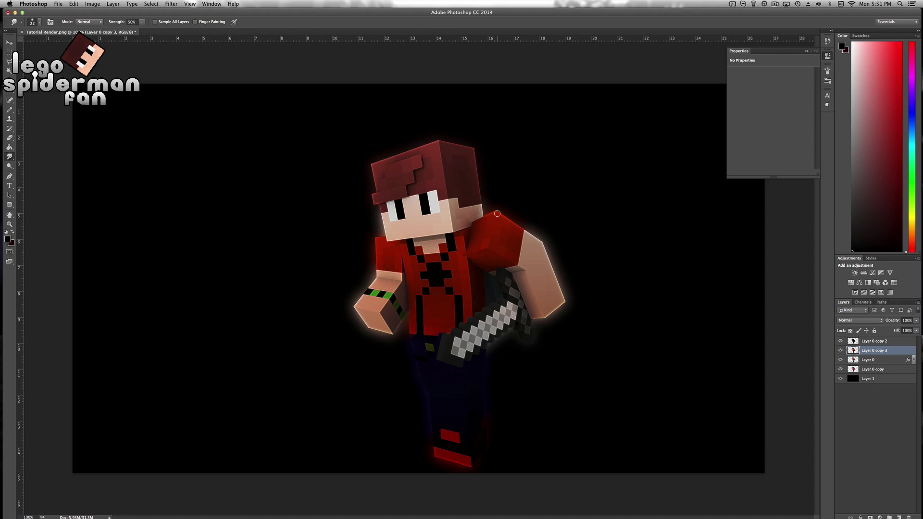
left_click_drag(507, 219, 549, 243)
Toggle the visibility of Layer 0 copy 2 repeatedly to compare the character with and without the glowing edges.
left_click(841, 341)
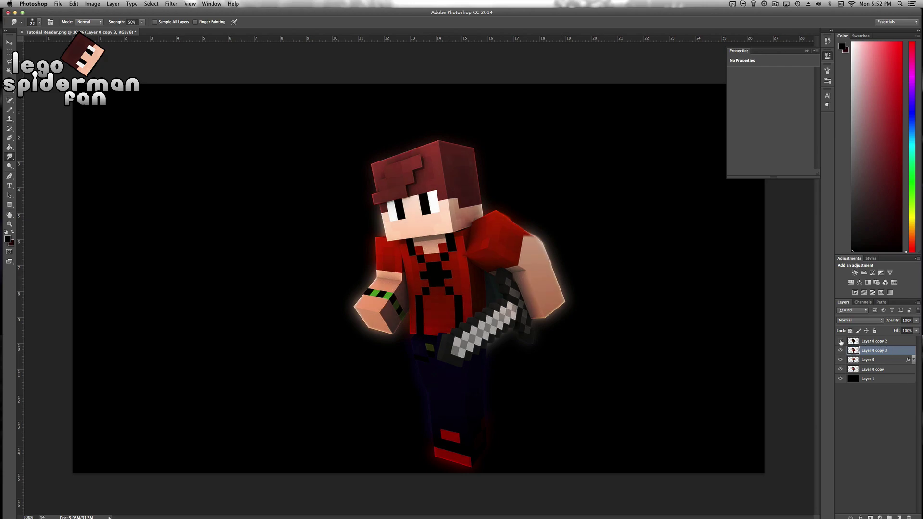
left_click(841, 342)
left_click(841, 341)
left_click(841, 341)
left_click(841, 341)
left_click(841, 341)
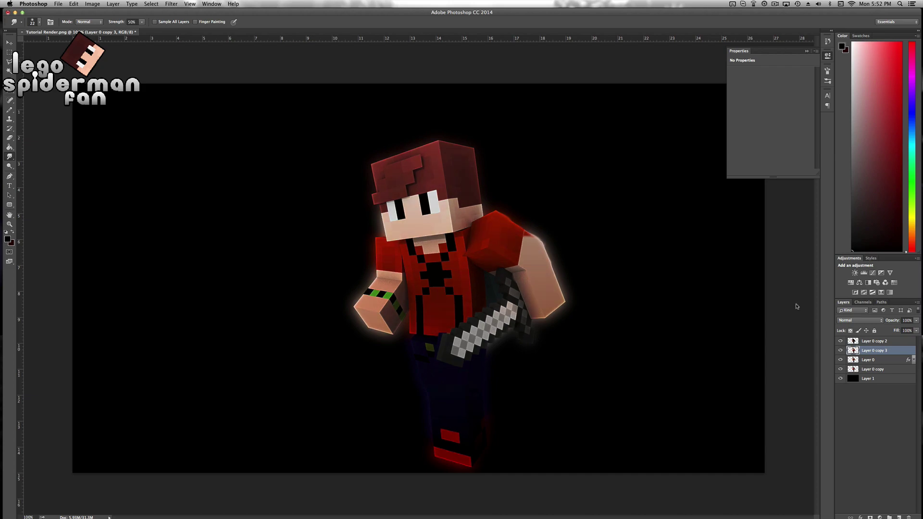
Smudge the edges of the character's arms and hands on Layer 0 copy 3, and undo the last smudge stroke.
mouse_move(551, 270)
left_mouse_down()
mouse_move(572, 311)
mouse_move(554, 288)
mouse_move(588, 316)
mouse_move(552, 276)
mouse_move(578, 314)
mouse_move(563, 296)
mouse_move(570, 321)
mouse_move(564, 307)
mouse_move(552, 321)
mouse_move(546, 314)
mouse_move(555, 333)
mouse_move(596, 331)
mouse_move(563, 324)
mouse_move(567, 292)
mouse_move(553, 298)
mouse_move(562, 287)
mouse_move(583, 321)
mouse_move(488, 318)
mouse_move(462, 217)
mouse_move(393, 186)
mouse_move(389, 333)
mouse_move(516, 289)
left_mouse_up()
key("super+z")
left_click(80, 4)
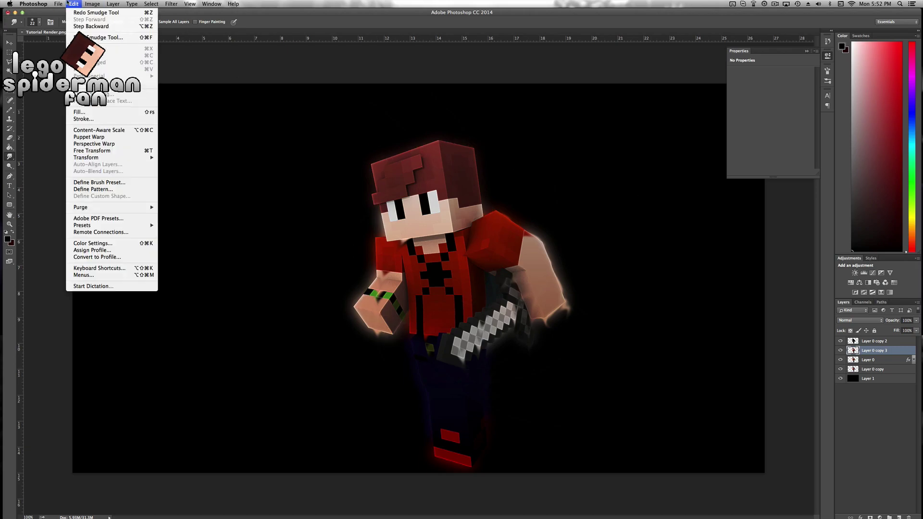
left_click(550, 220)
Hide the black background layer and add a new empty layer at the top of the layer stack.
left_click(841, 379)
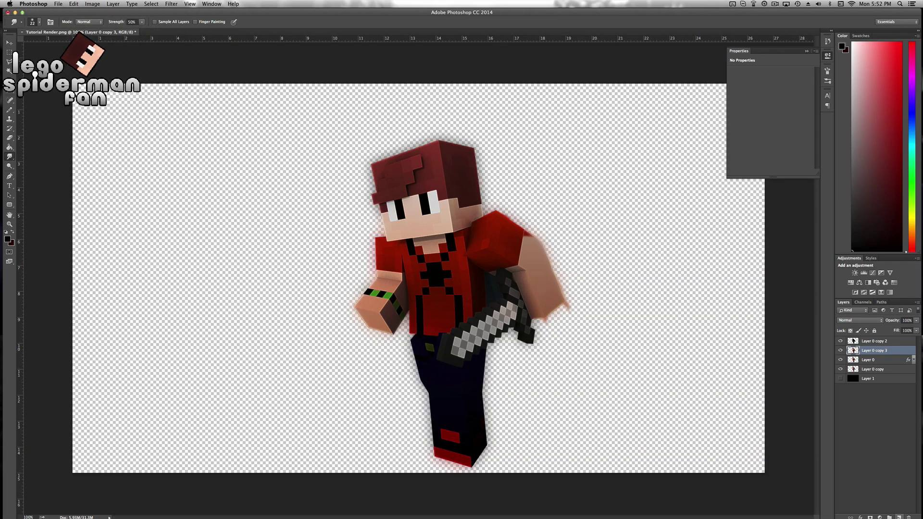
left_click(899, 517)
left_click_drag(897, 349, 892, 339)
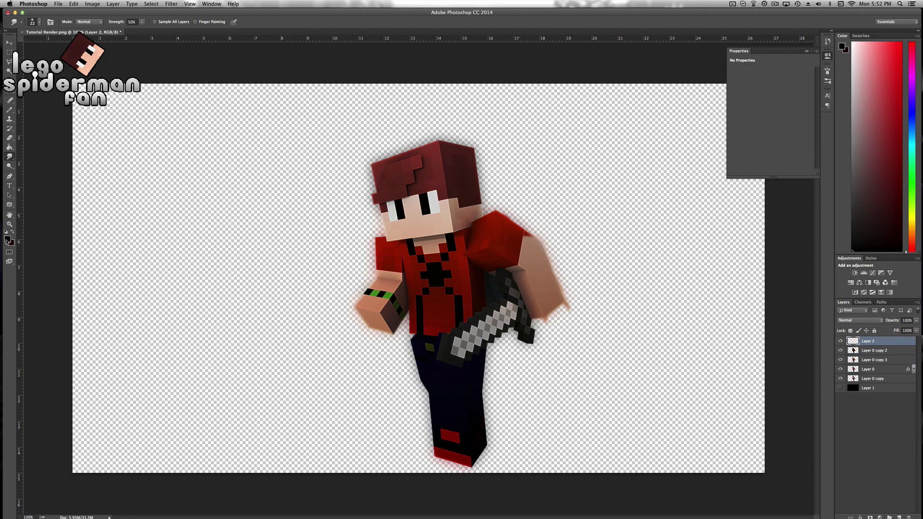
Set the foreground color to white and use the Brush tool to paint a small highlight in each eye's pupil.
left_click(7, 240)
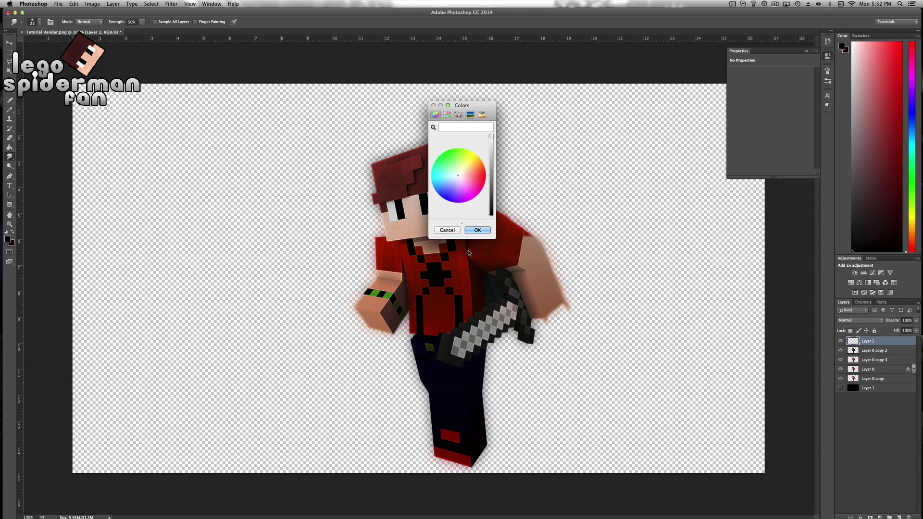
left_click(477, 231)
left_click(10, 110)
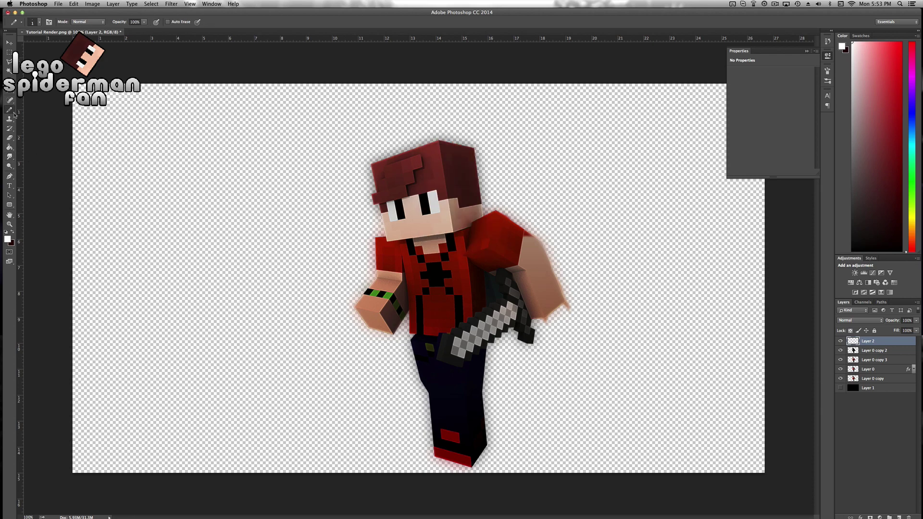
left_click(10, 111)
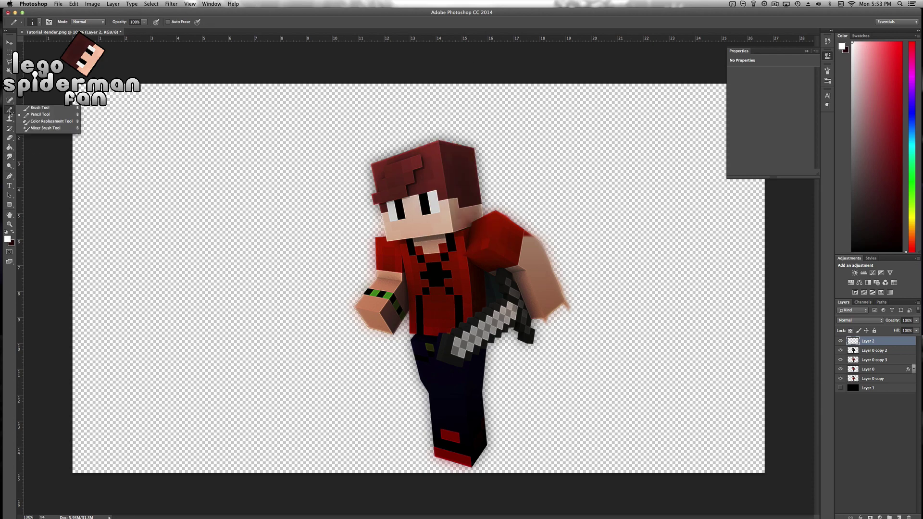
left_click(40, 108)
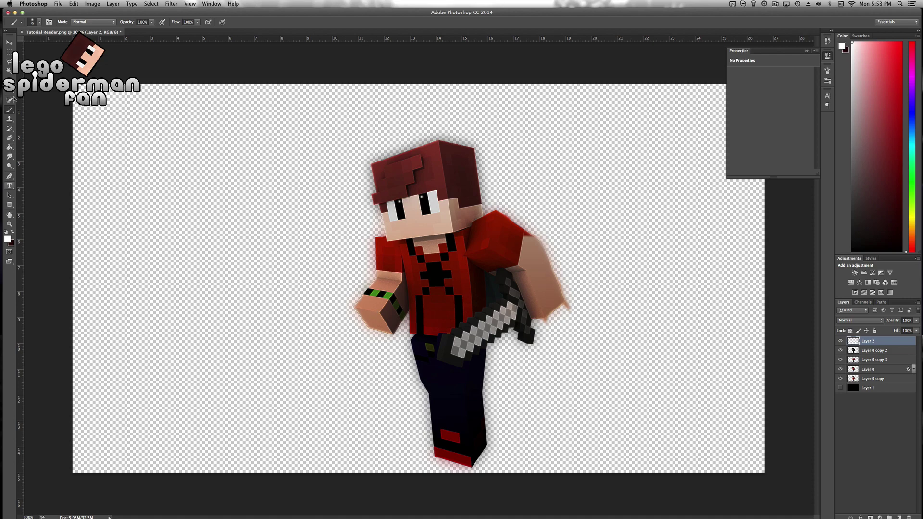
Reduce the brush size and paint smaller white highlights beside the first ones in the eyes.
left_click(39, 22)
left_click_drag(45, 46, 45, 46)
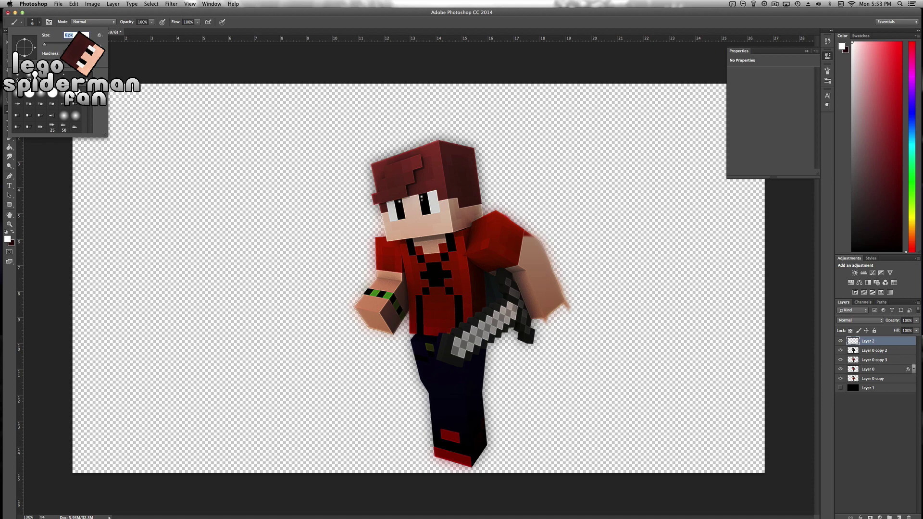
key("Return")
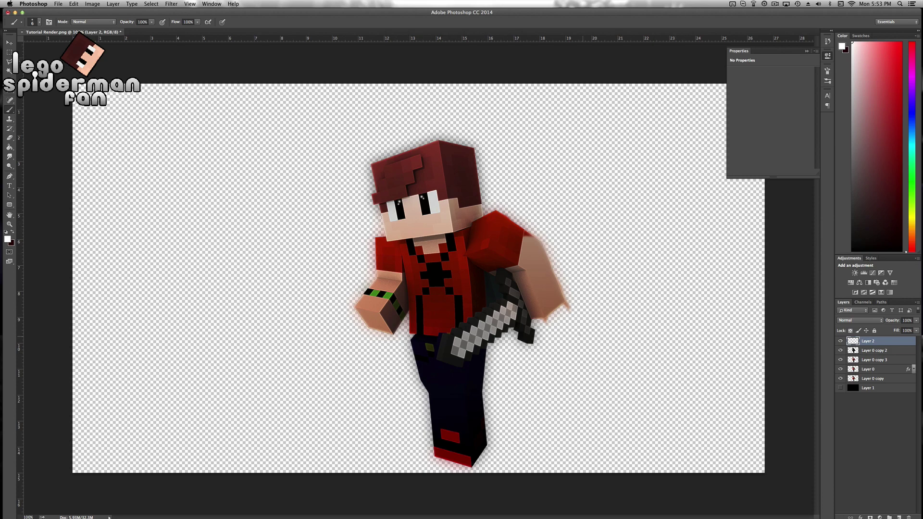
Export the image with Save for Web as a transparent PNG-24 at 1920 × 1080 px with Bicubic quality, named Tutorial-Render.png.
left_click(58, 4)
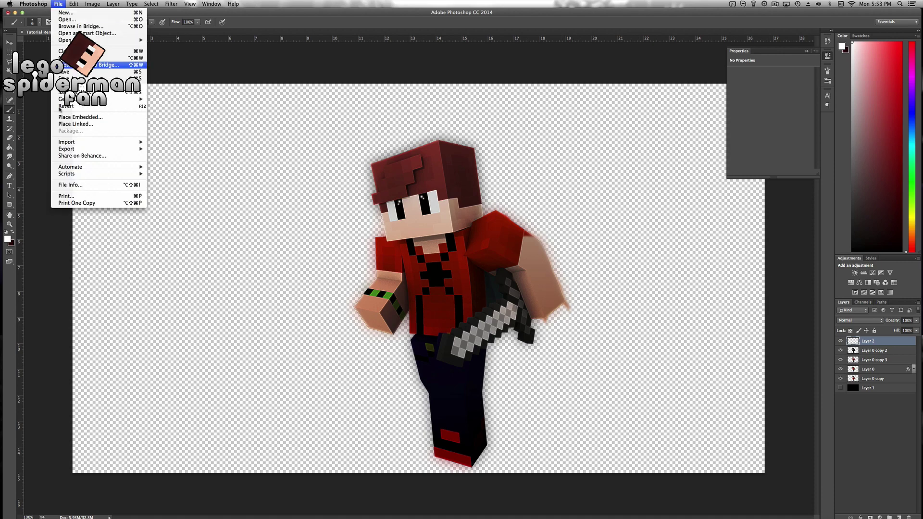
left_click(77, 92)
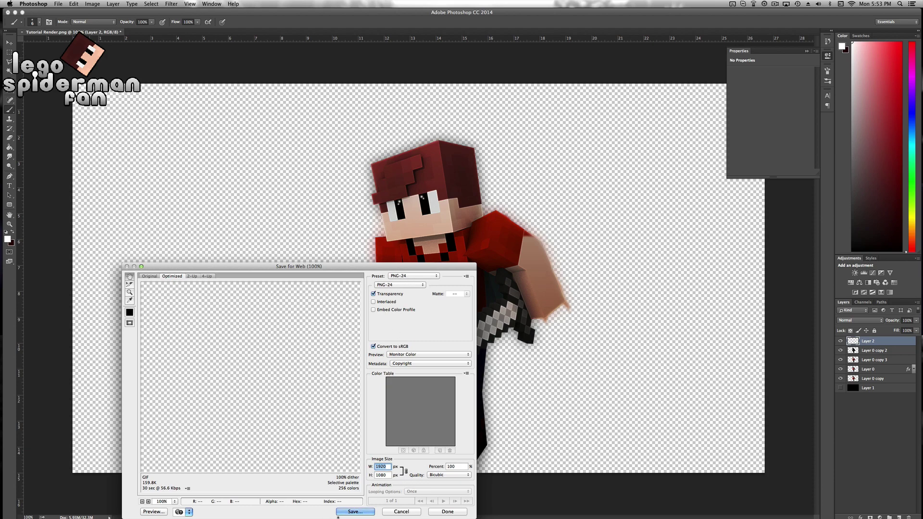
left_click(443, 475)
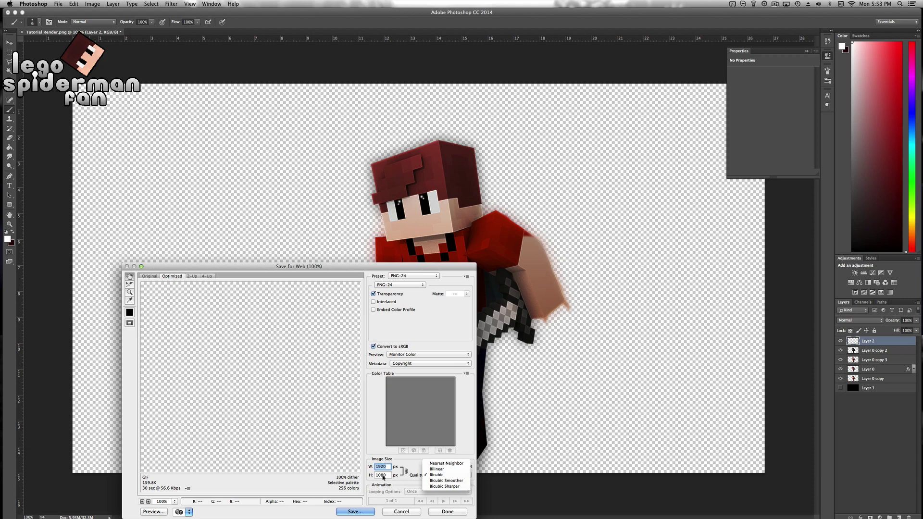
left_click(375, 494)
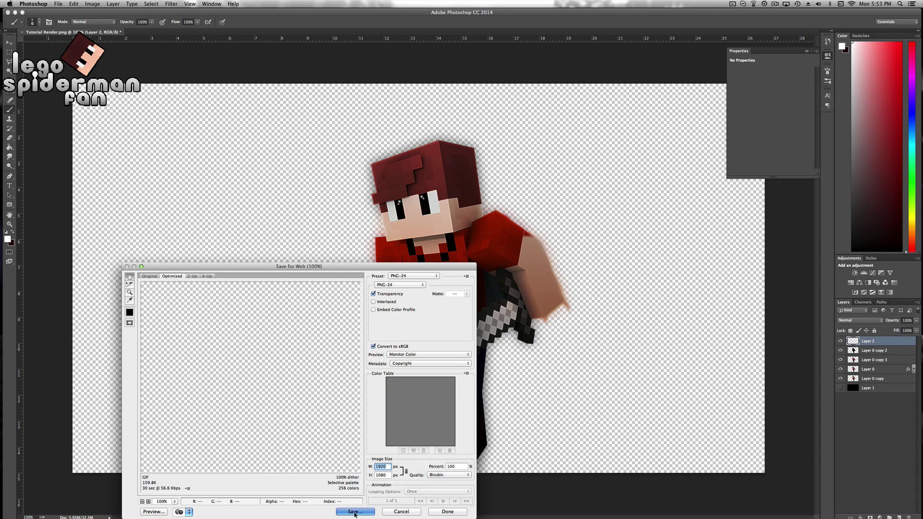
left_click(355, 511)
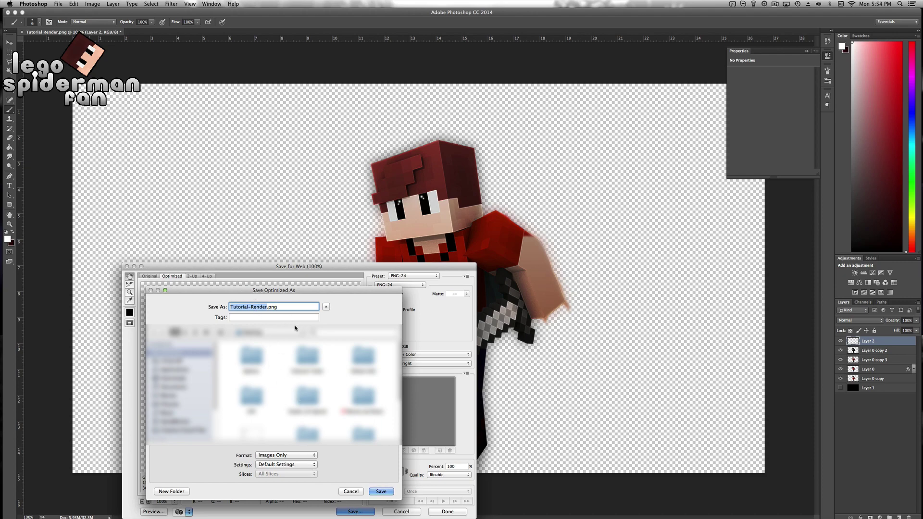
left_click(381, 492)
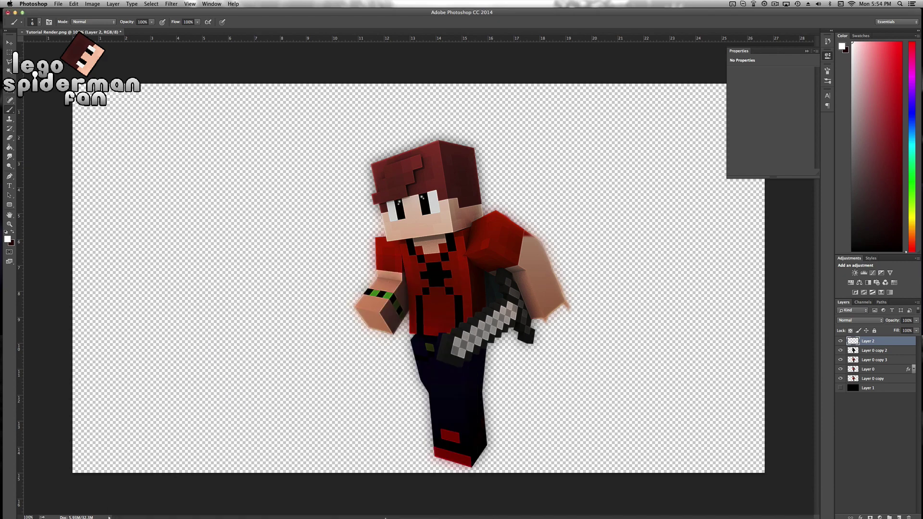